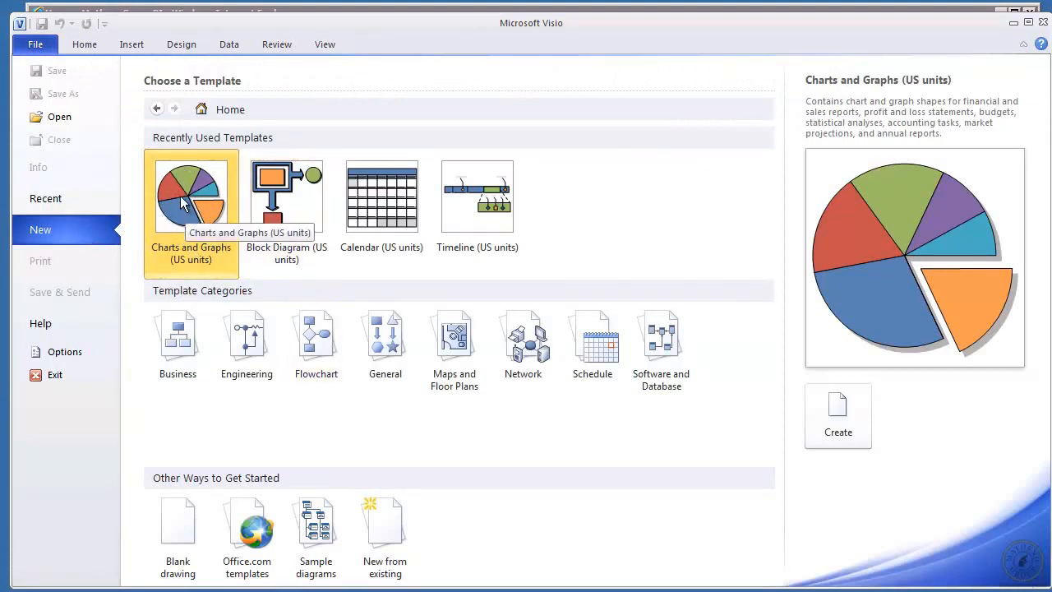
Step: Create a drawing from the Block Diagram (US units) template and place a Box shape in the upper-left part of the page
{"action": "left_click", "coordinate": [298, 214]}
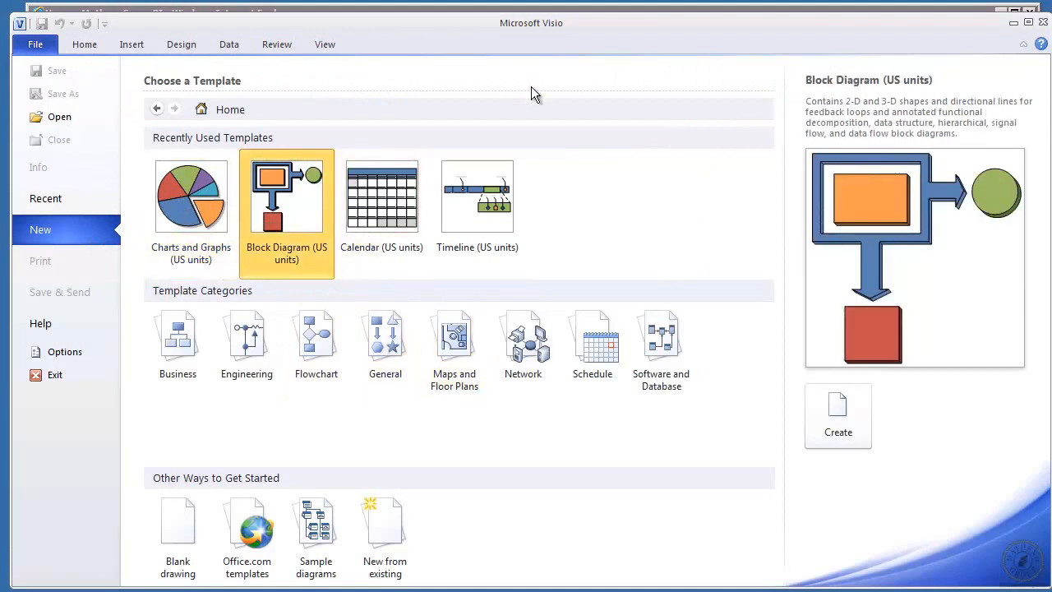
{"action": "left_click", "coordinate": [839, 413]}
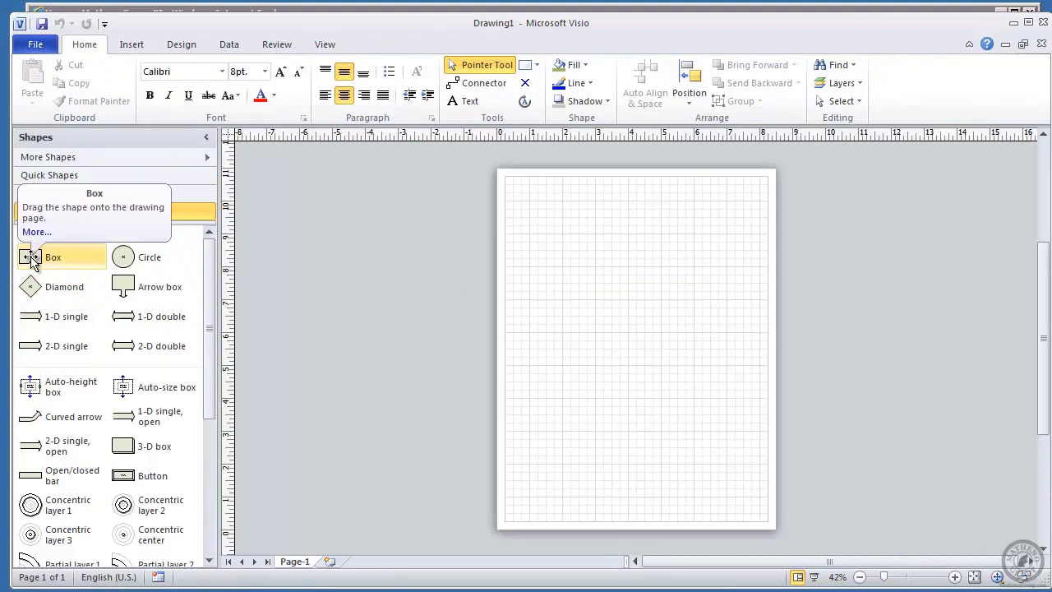
{"action": "left_click_drag", "start_coordinate": [31, 262], "coordinate": [563, 271]}
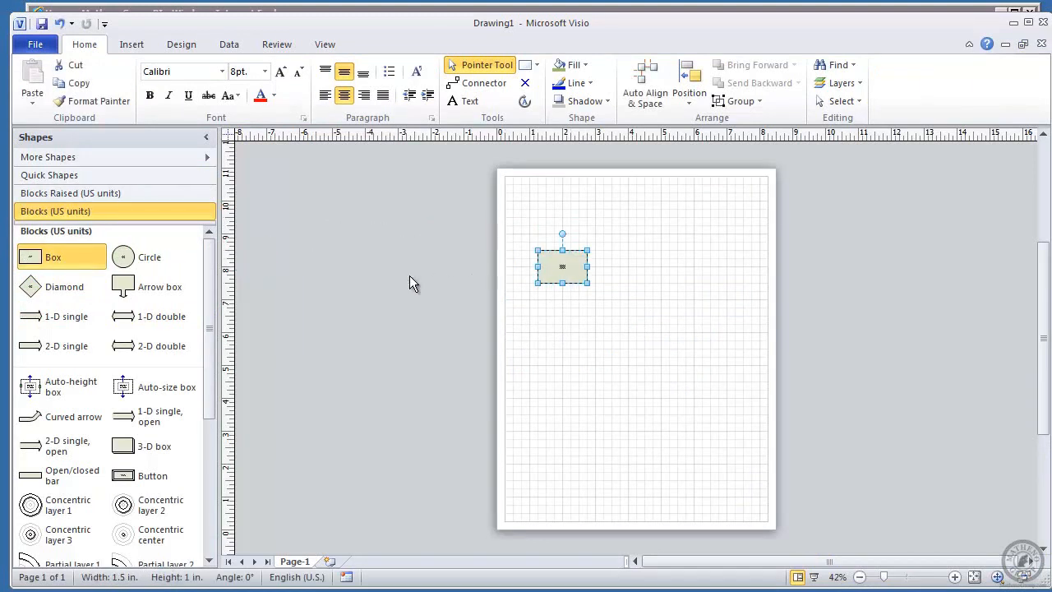
{"action": "left_click", "coordinate": [609, 333]}
Step: Duplicate the box twice and arrange the copies in a horizontal row to the right of the original
{"action": "left_click", "coordinate": [557, 260]}
{"action": "key", "text": "ctrl+c"}
{"action": "key", "text": "ctrl+v"}
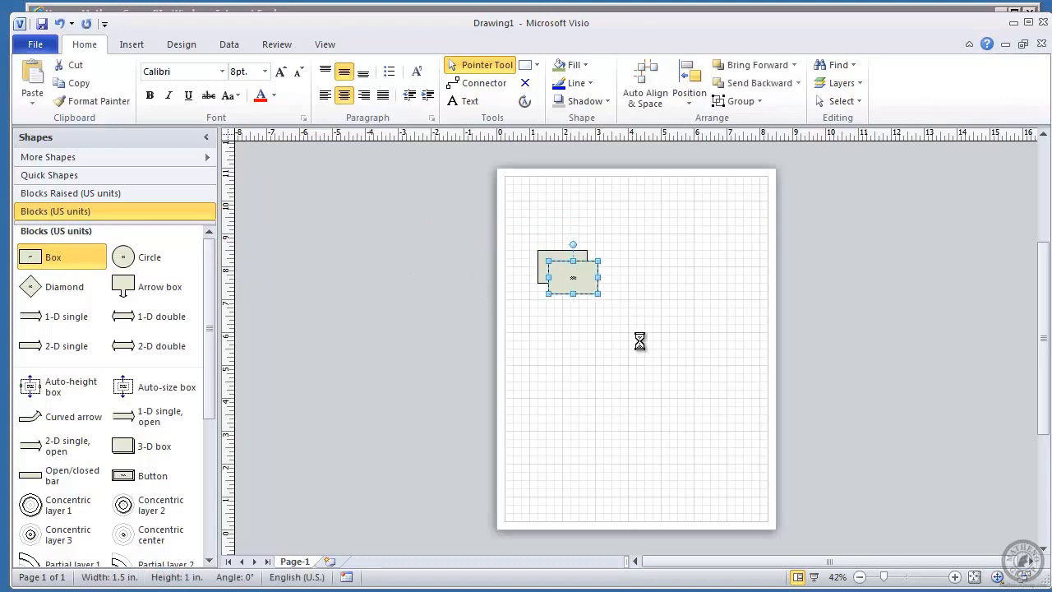
{"action": "key", "text": "ctrl+v"}
{"action": "left_click_drag", "start_coordinate": [585, 297], "coordinate": [739, 254]}
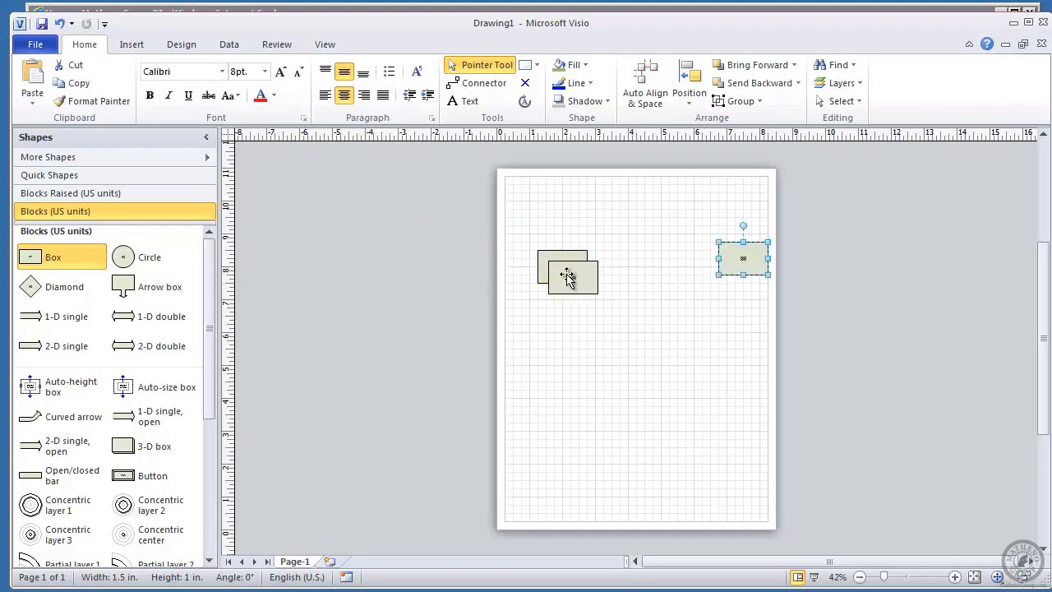
{"action": "left_click_drag", "start_coordinate": [566, 277], "coordinate": [641, 268]}
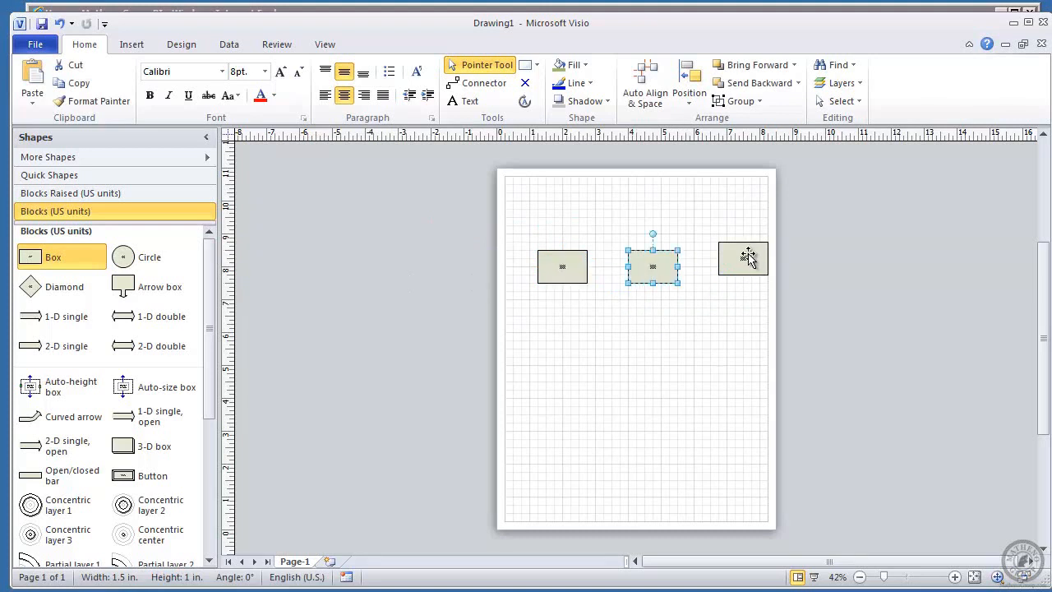
{"action": "mouse_move", "coordinate": [747, 258]}
{"action": "left_mouse_down"}
{"action": "mouse_move", "coordinate": [733, 256]}
{"action": "mouse_move", "coordinate": [731, 267]}
{"action": "left_mouse_up"}
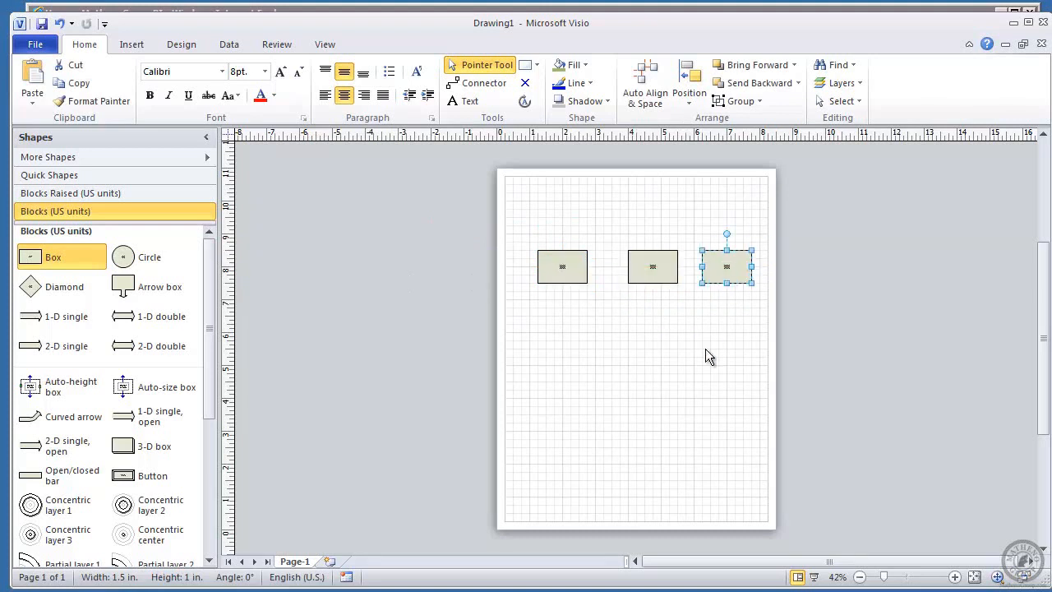
{"action": "left_click", "coordinate": [705, 349]}
Step: Fill the left box with the red theme color, the middle box with standard yellow and the right box with standard green
{"action": "left_click", "coordinate": [570, 265]}
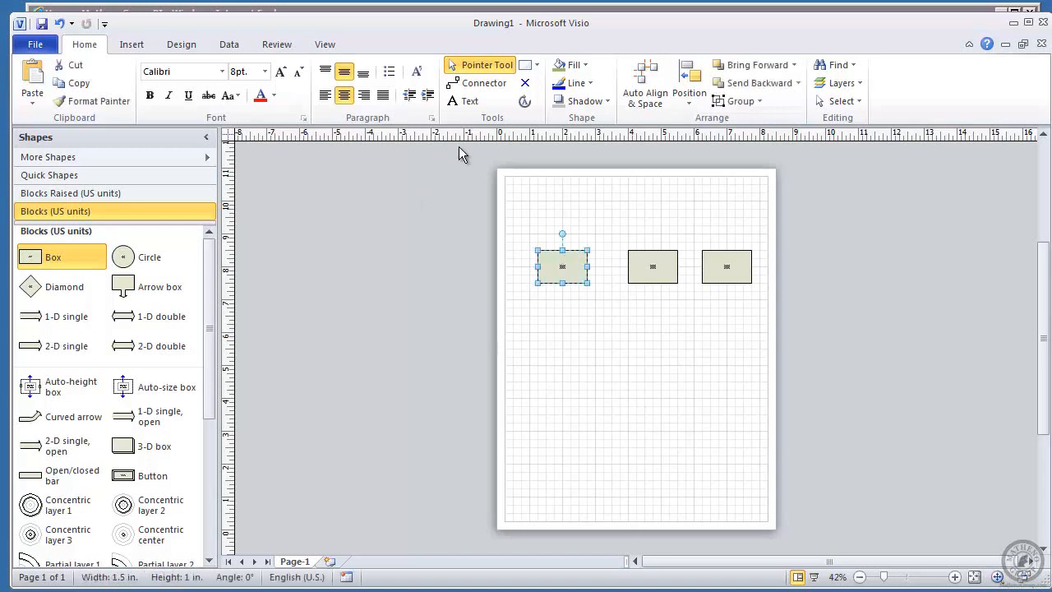
{"action": "left_click", "coordinate": [586, 67]}
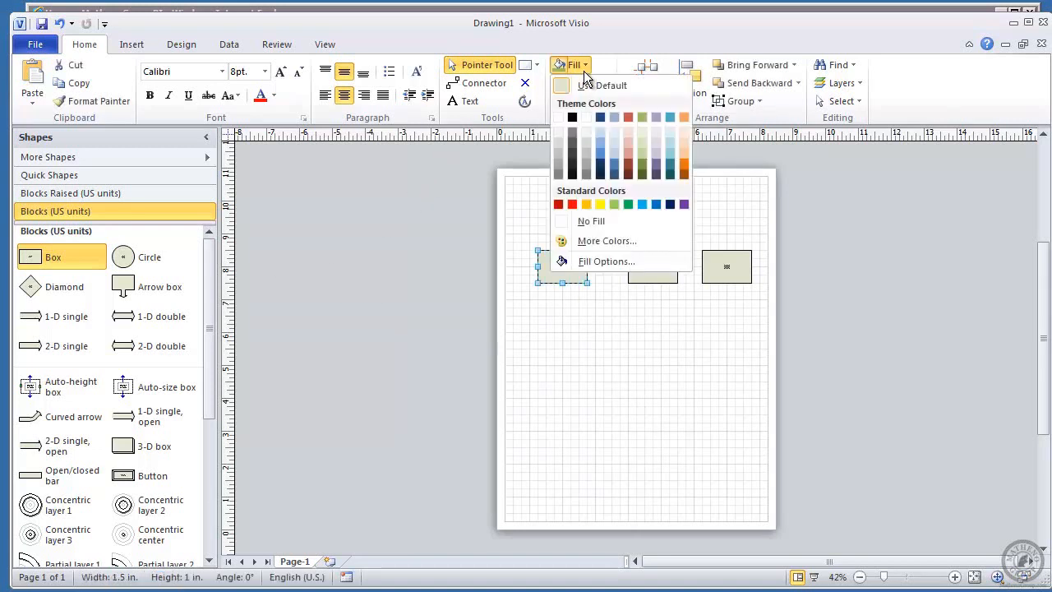
{"action": "left_click", "coordinate": [628, 116]}
{"action": "left_click", "coordinate": [641, 268]}
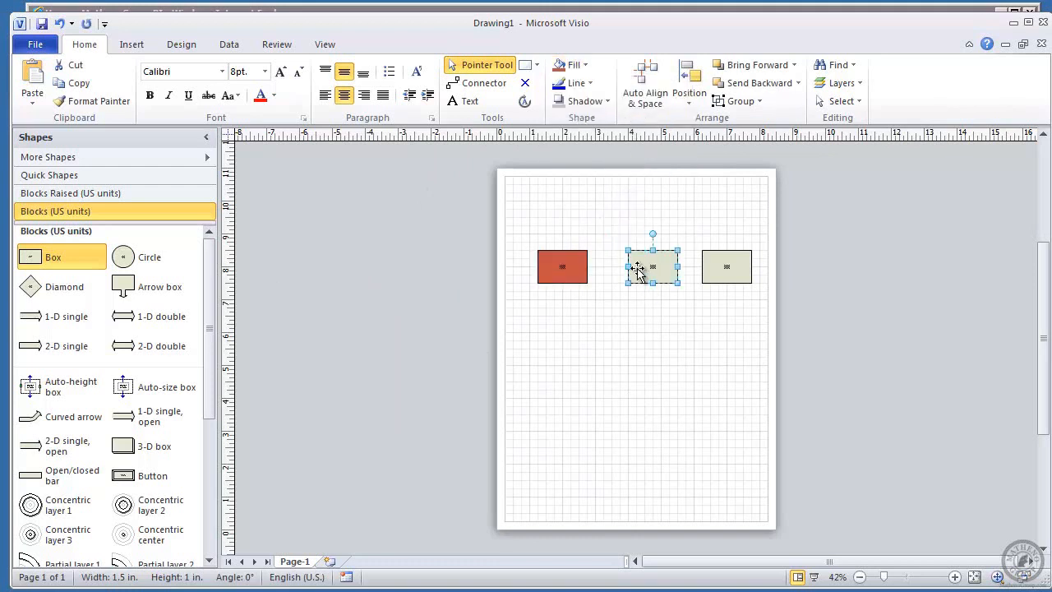
{"action": "left_click", "coordinate": [585, 65]}
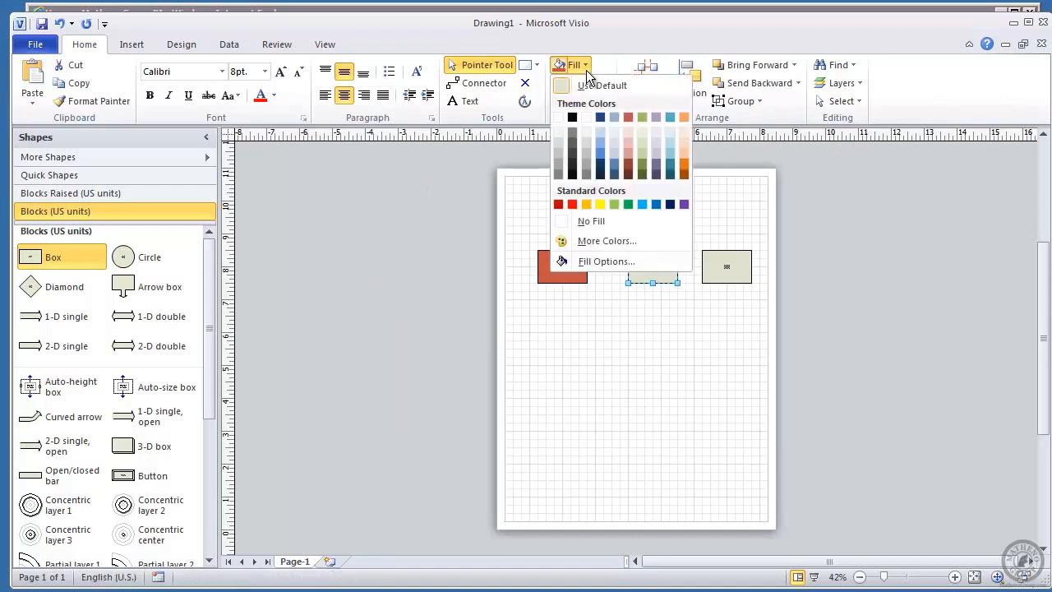
{"action": "left_click", "coordinate": [601, 205]}
{"action": "left_click", "coordinate": [730, 268]}
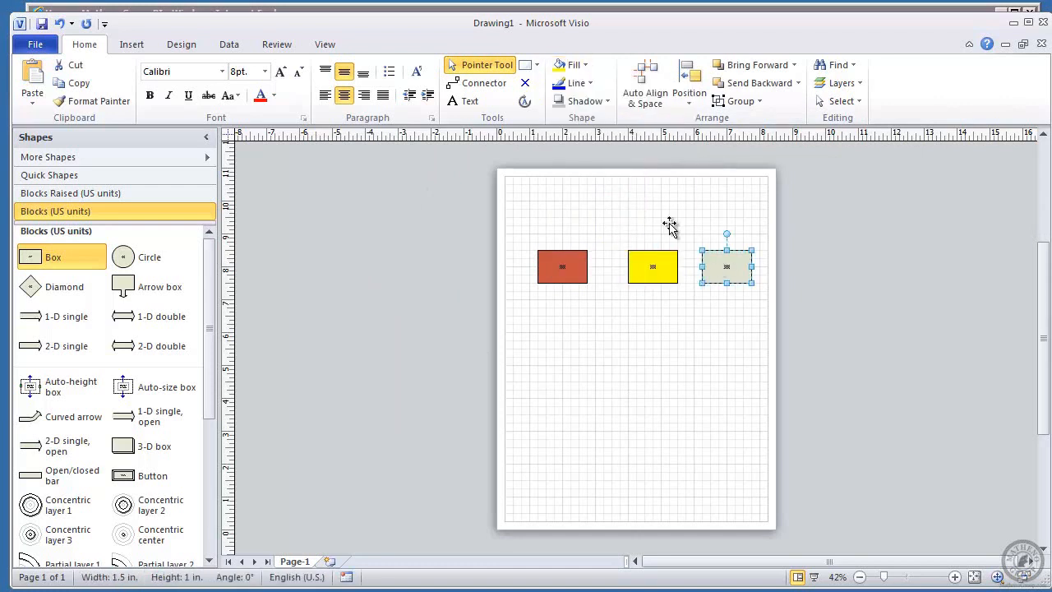
{"action": "left_click", "coordinate": [586, 66]}
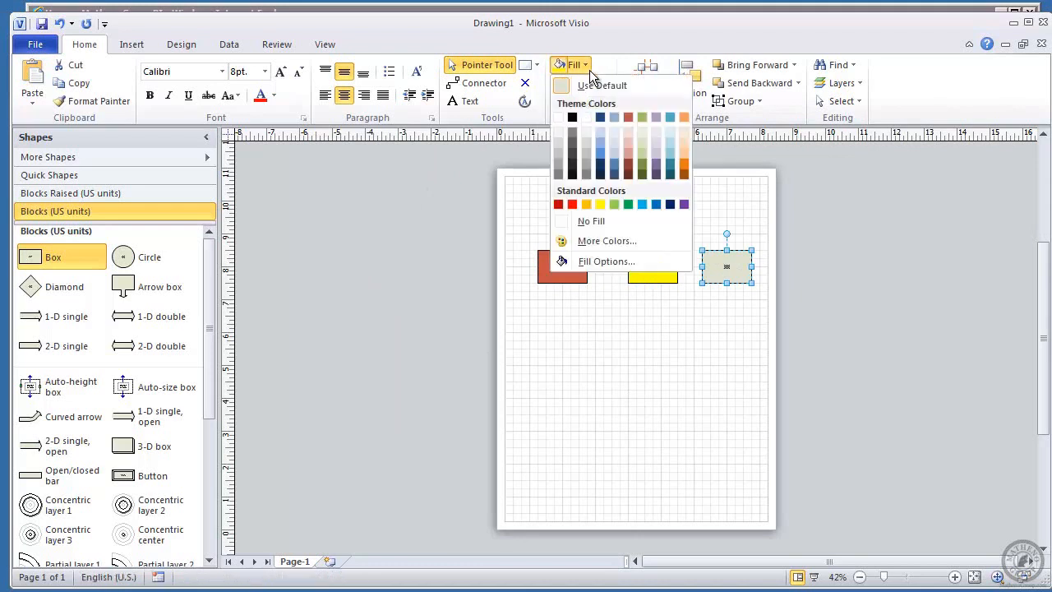
{"action": "left_click", "coordinate": [625, 206]}
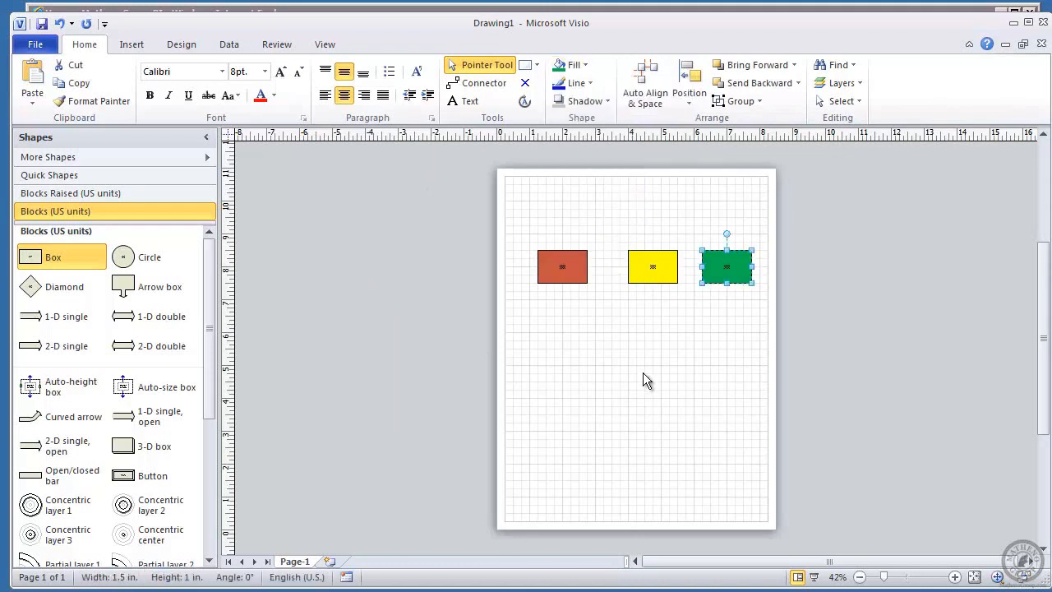
{"action": "left_click", "coordinate": [648, 387]}
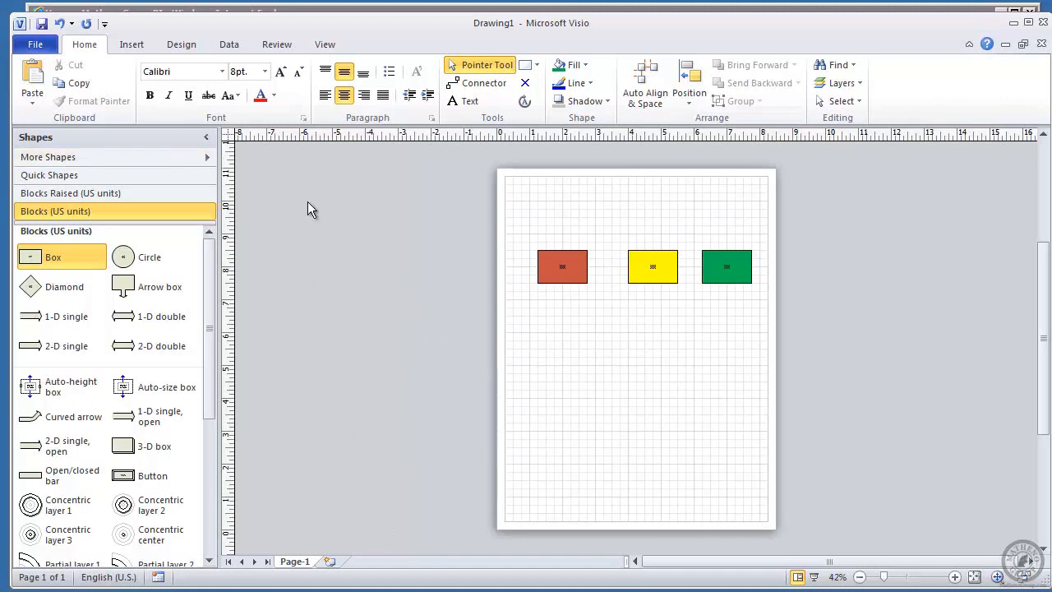
Step: Save the drawing to the Desktop as a Web Drawing named DataConnected1
{"action": "left_click", "coordinate": [33, 48]}
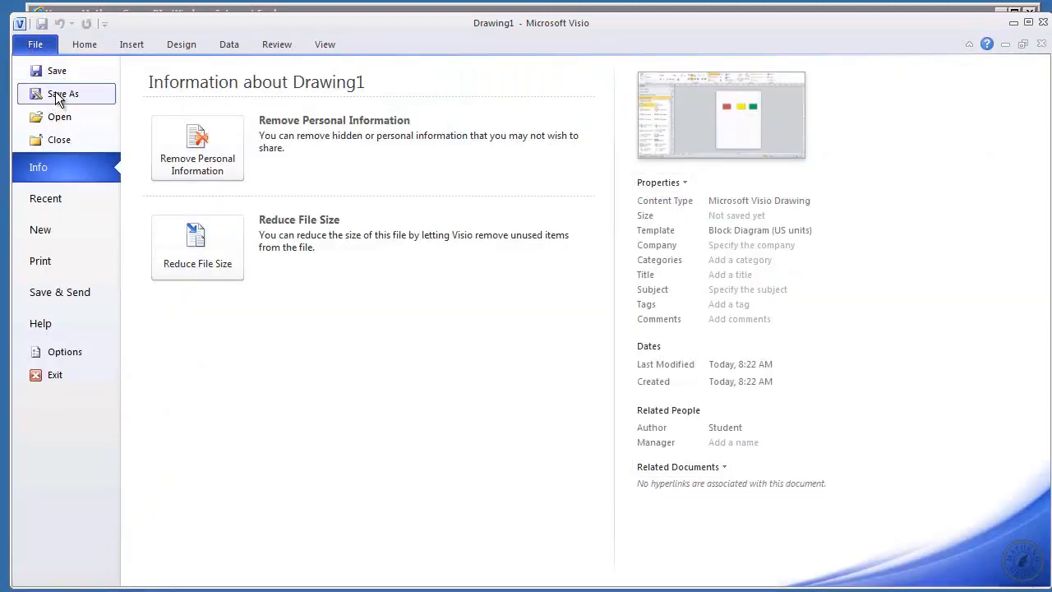
{"action": "key", "text": "Escape"}
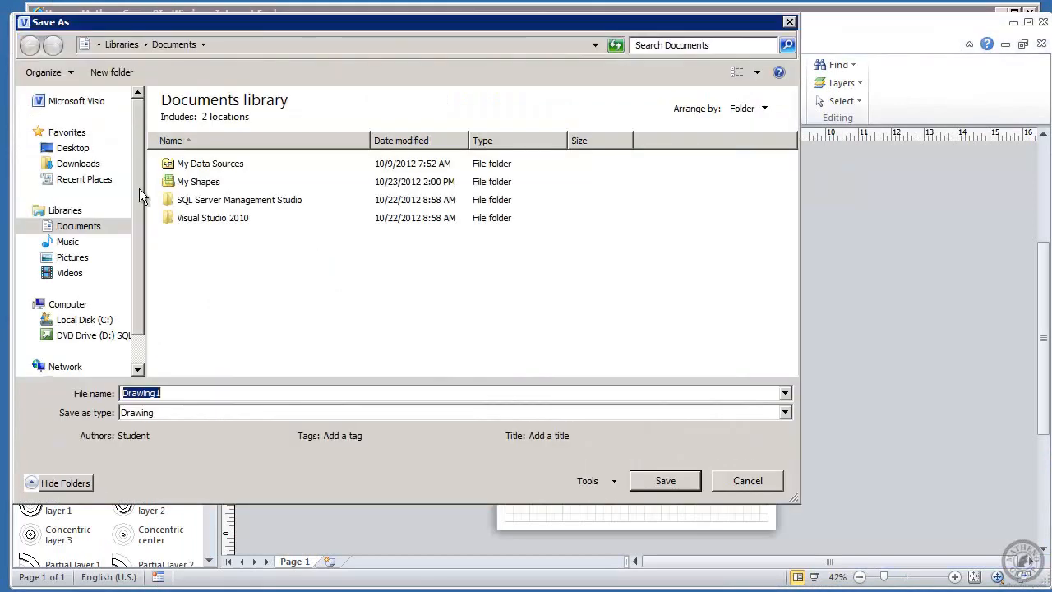
{"action": "left_click", "coordinate": [74, 149]}
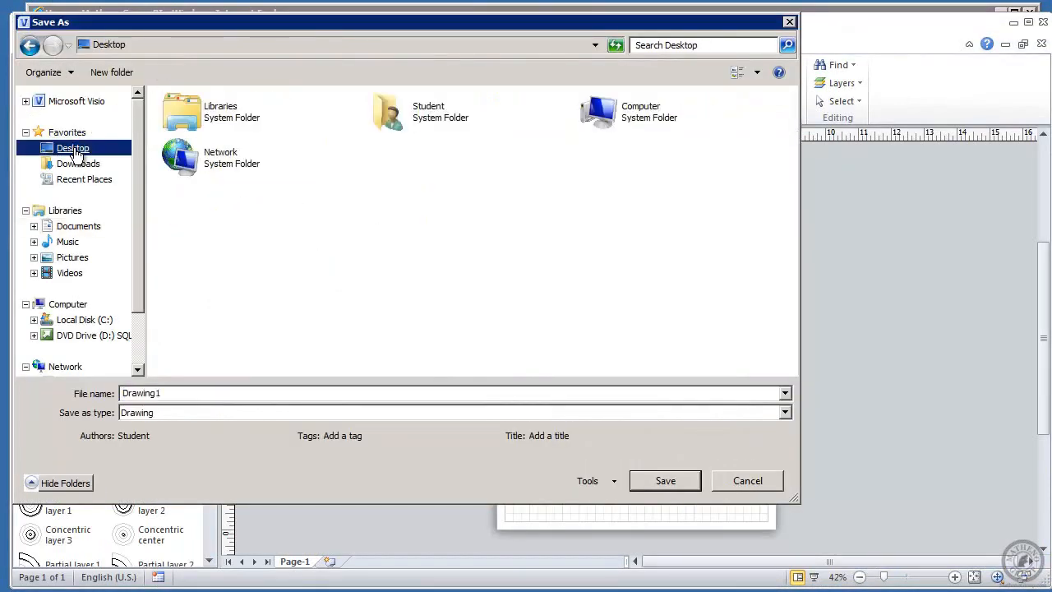
{"action": "double_click", "coordinate": [180, 393]}
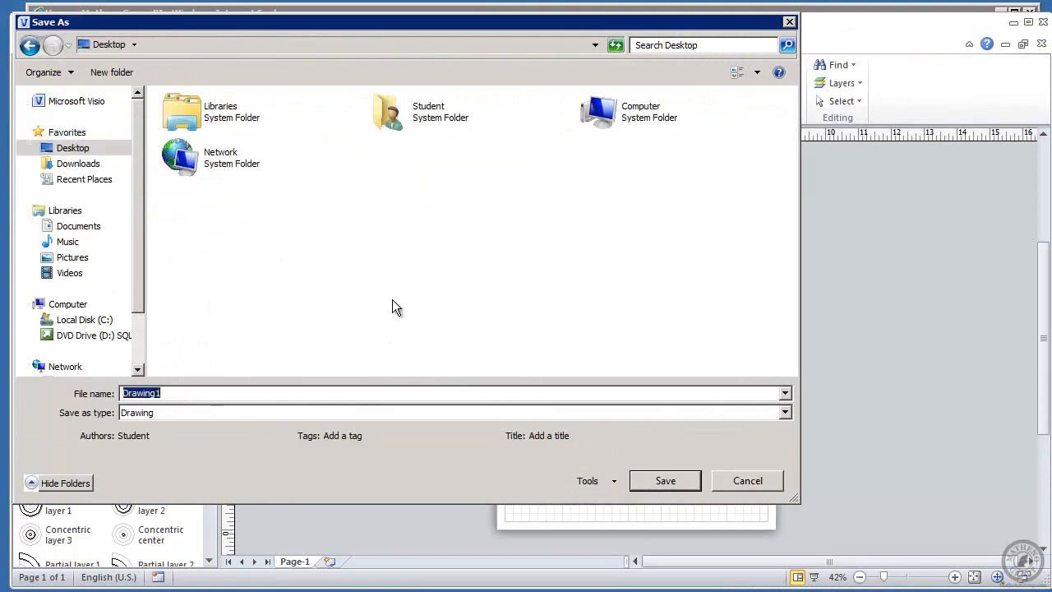
{"action": "type", "text": "DataConnected1"}
{"action": "left_click", "coordinate": [784, 412]}
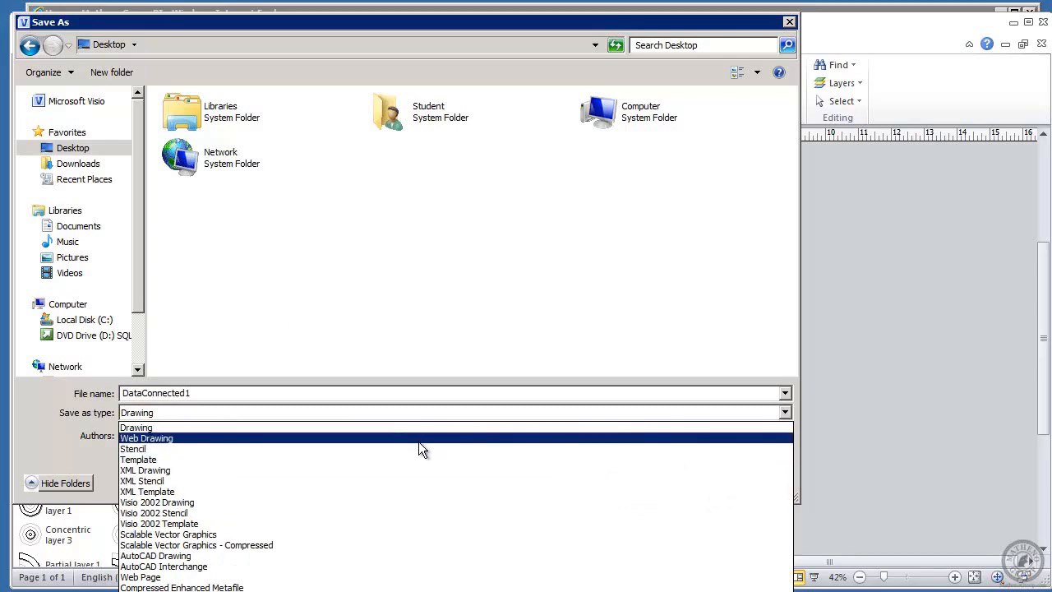
{"action": "left_click", "coordinate": [418, 440]}
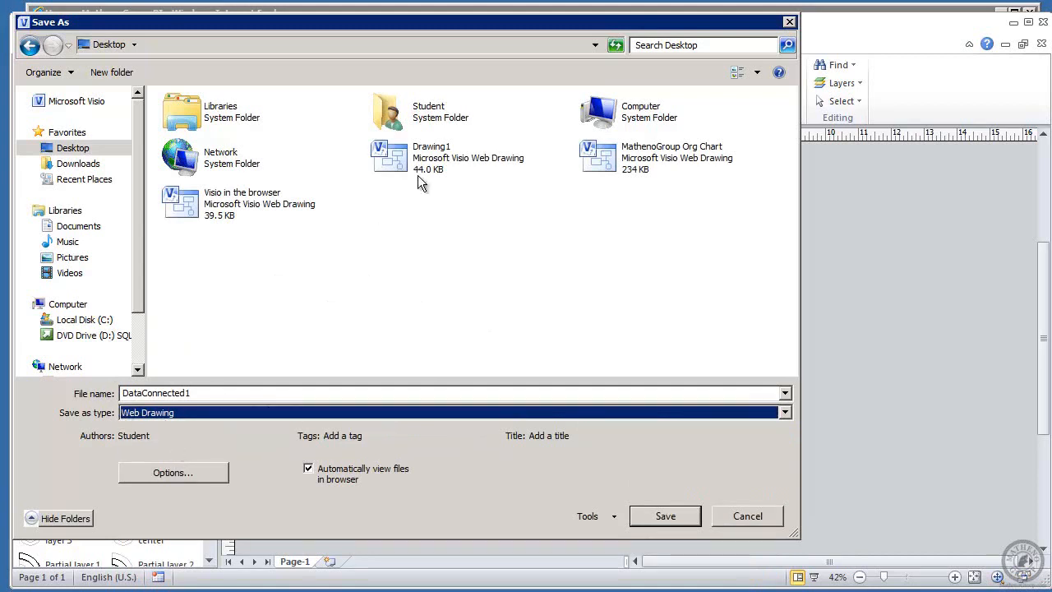
{"action": "left_click", "coordinate": [685, 522]}
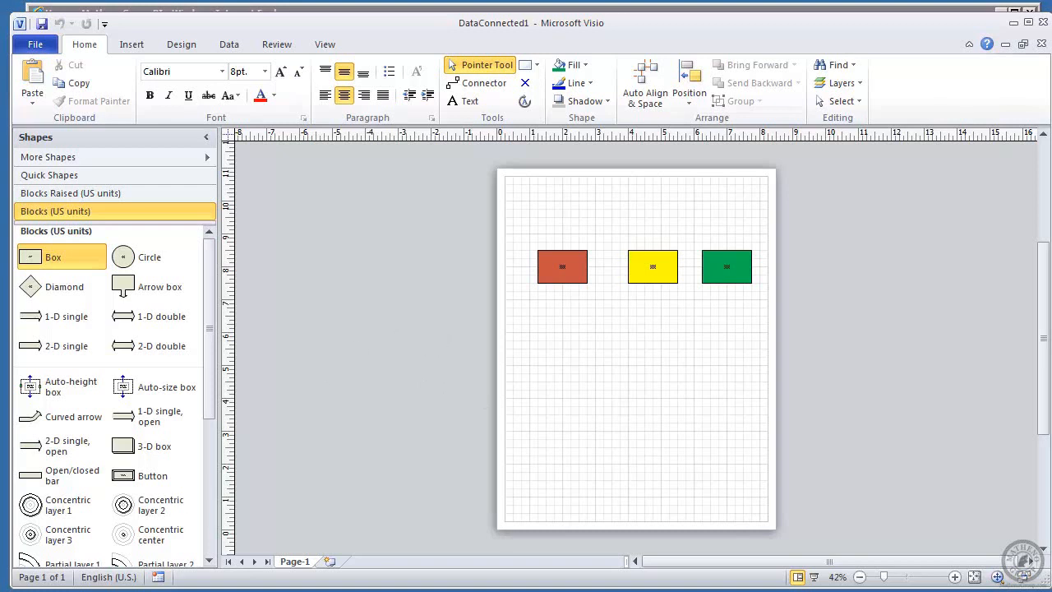
Step: Switch to the MathenoGroup BI site in Internet Explorer and create a Custom List named DataConnected
{"action": "key", "text": "alt+Tab"}
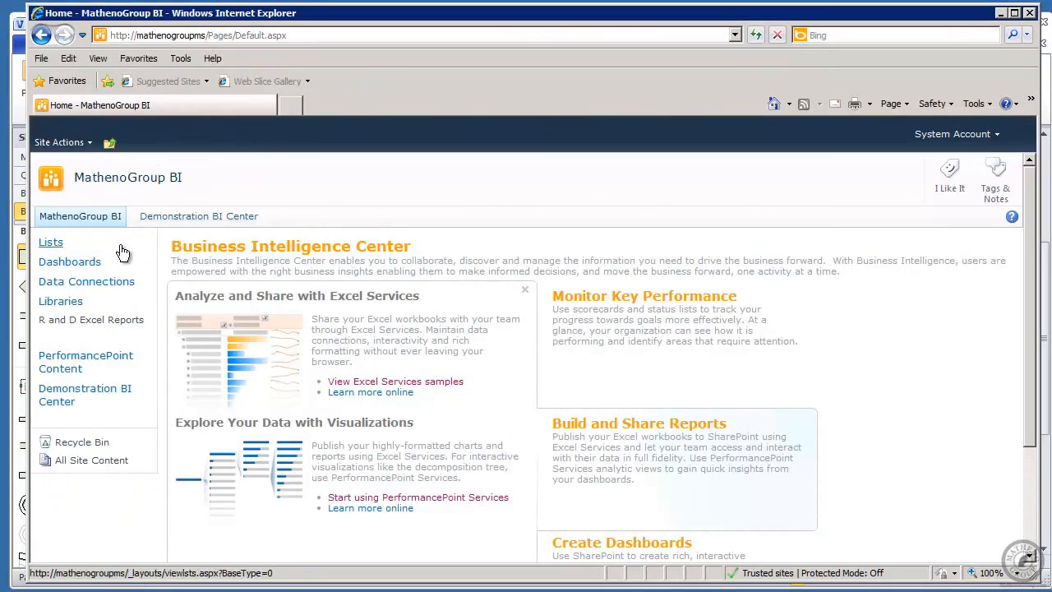
{"action": "left_click", "coordinate": [49, 245]}
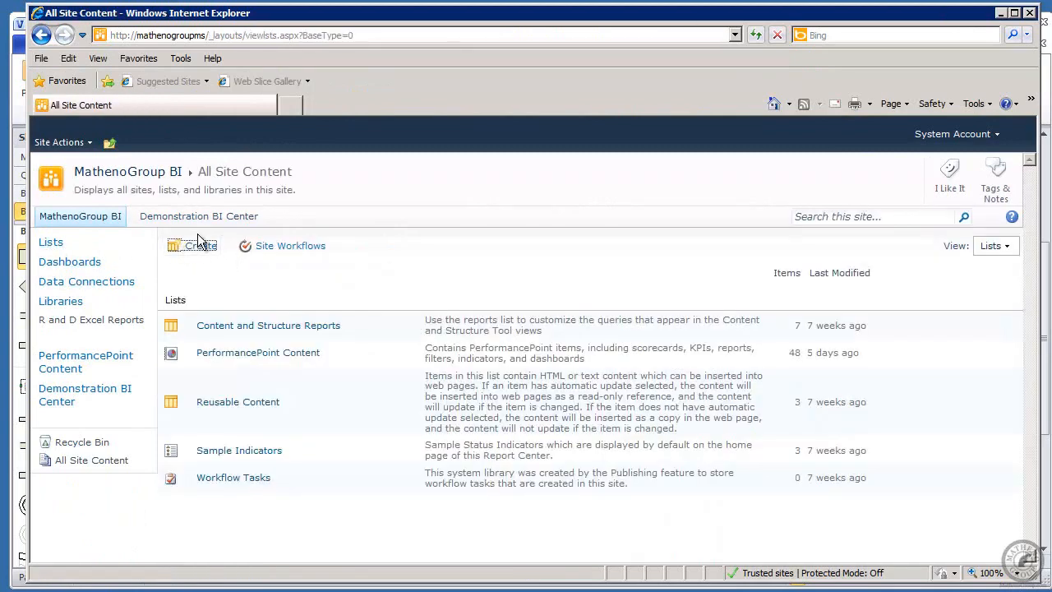
{"action": "left_click", "coordinate": [197, 245]}
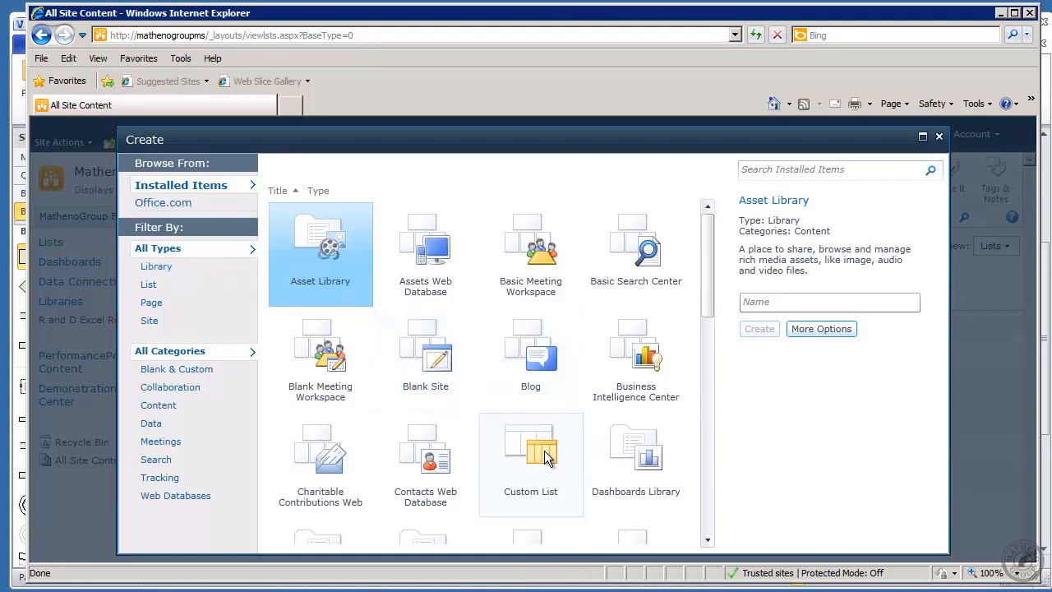
{"action": "left_click", "coordinate": [542, 458]}
{"action": "left_click", "coordinate": [774, 324]}
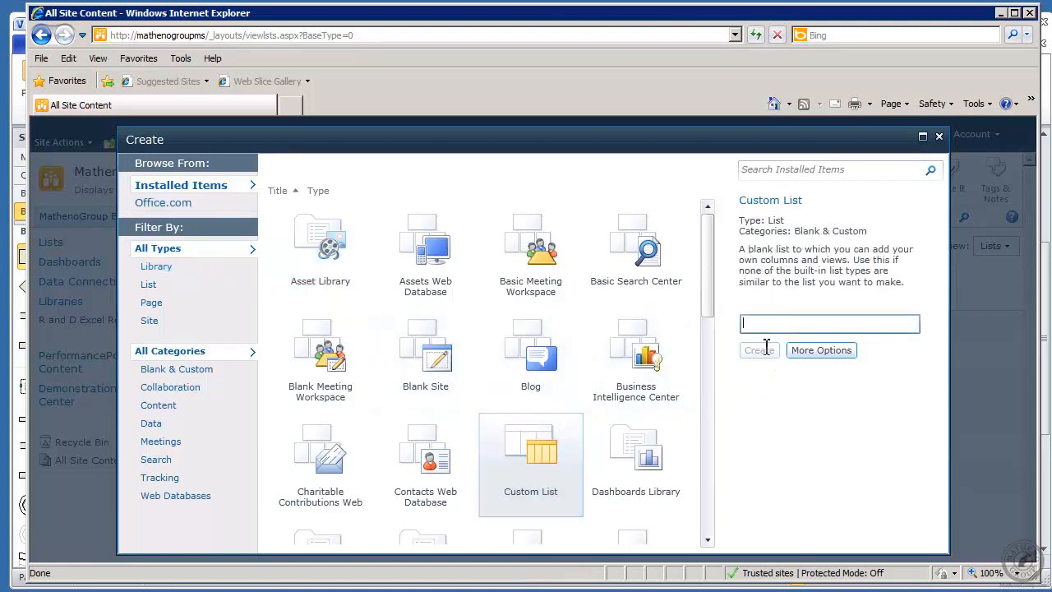
{"action": "type", "text": "DataConnecte"}
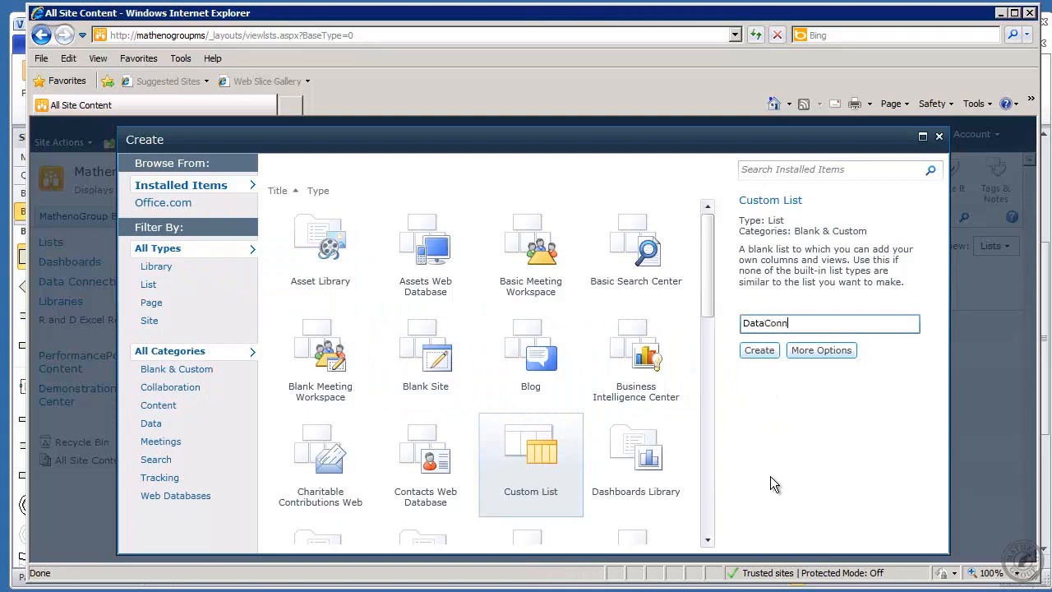
{"action": "type", "text": "d"}
{"action": "left_click", "coordinate": [765, 350]}
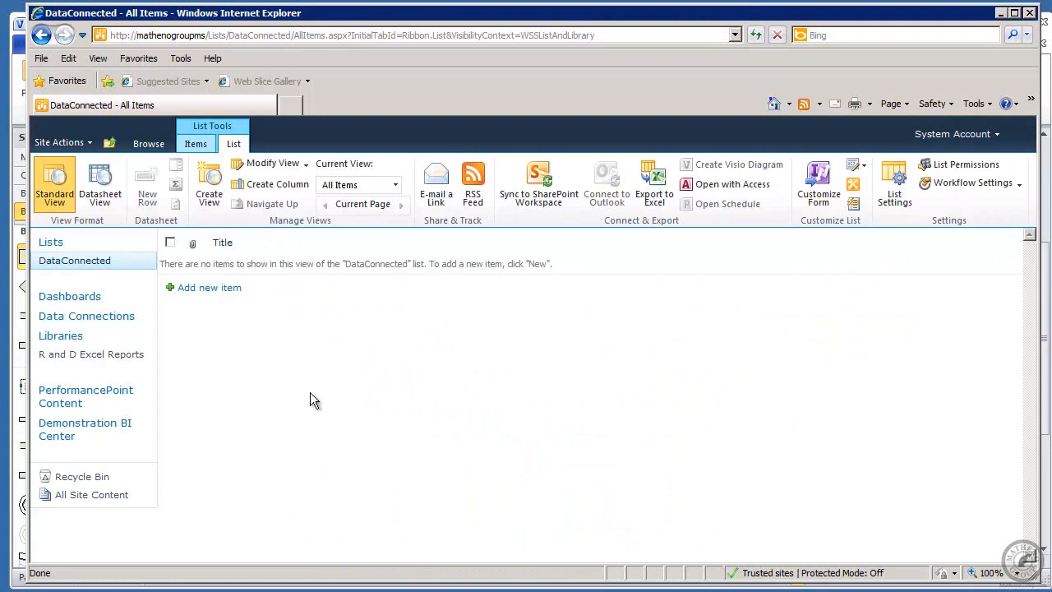
Step: Add the existing site column Status to the DataConnected list through its list settings
{"action": "left_click", "coordinate": [891, 180]}
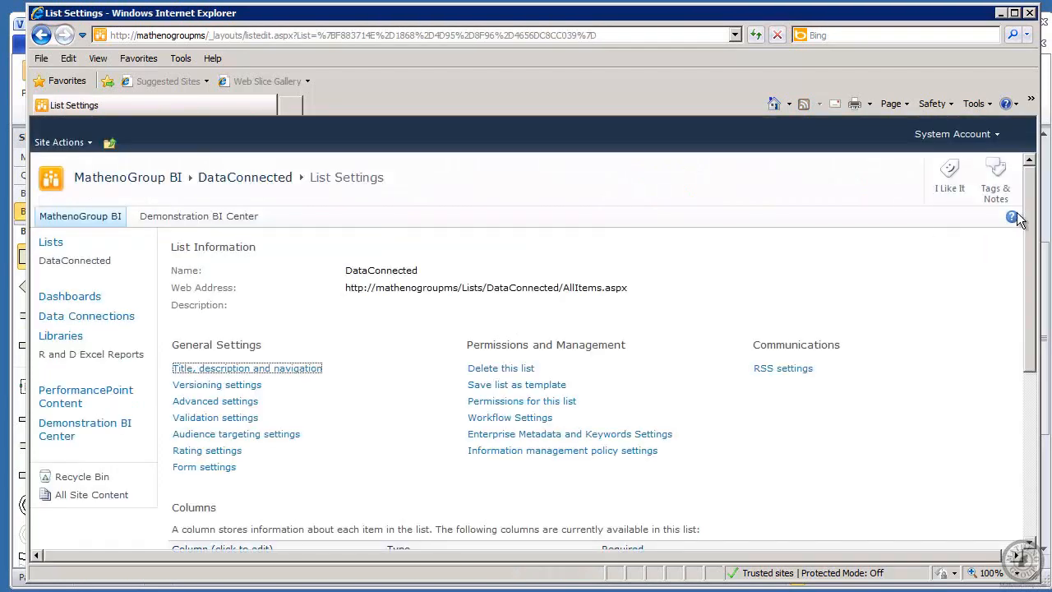
{"action": "left_click_drag", "start_coordinate": [1030, 259], "coordinate": [1034, 361]}
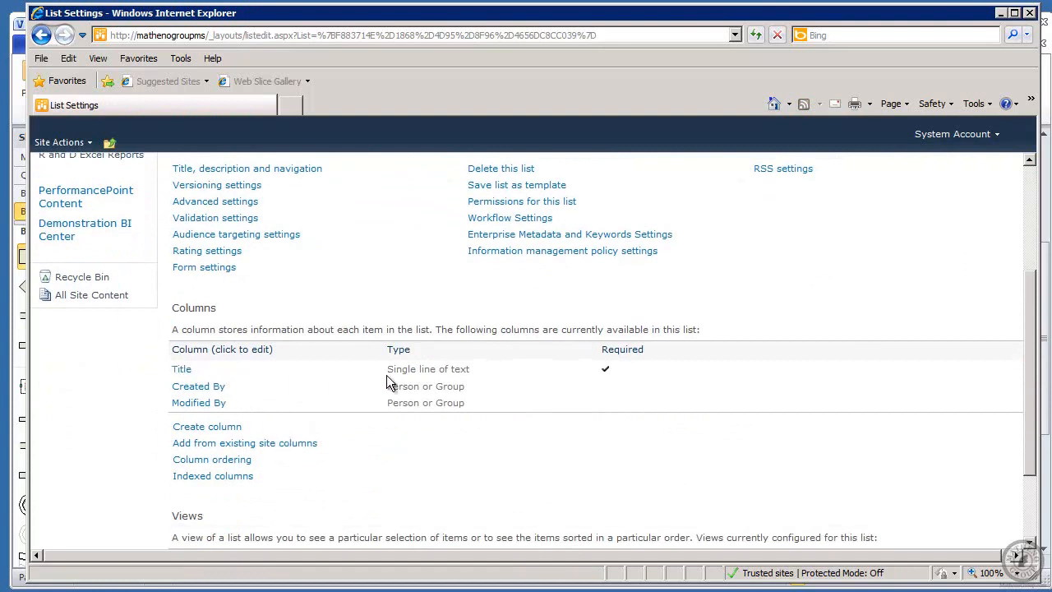
{"action": "left_click", "coordinate": [251, 445]}
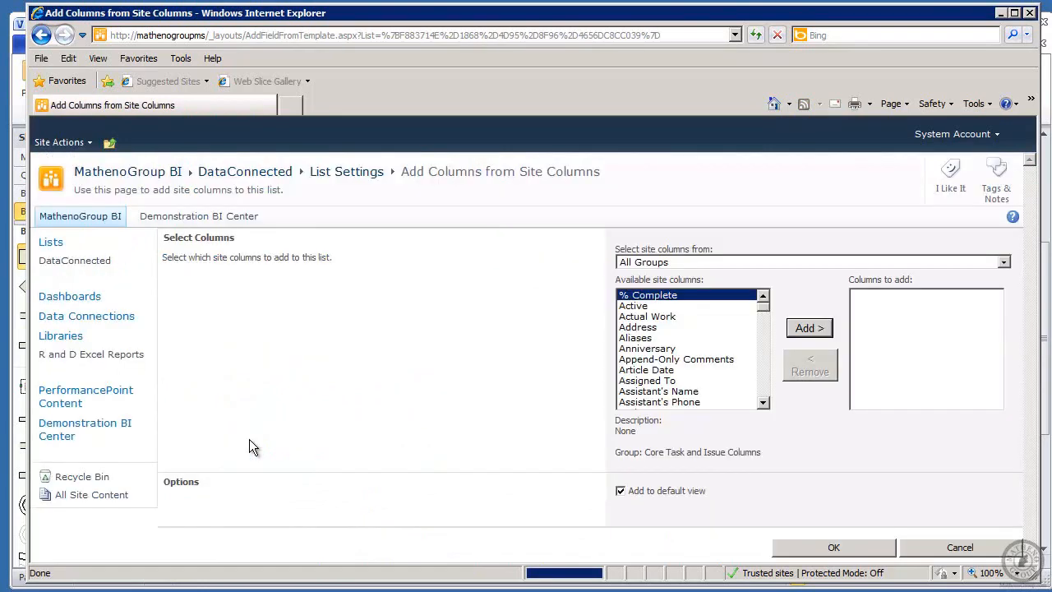
{"action": "left_click", "coordinate": [763, 402]}
{"action": "scroll", "coordinate": [764, 402], "scroll_direction": "down", "scroll_amount": 2}
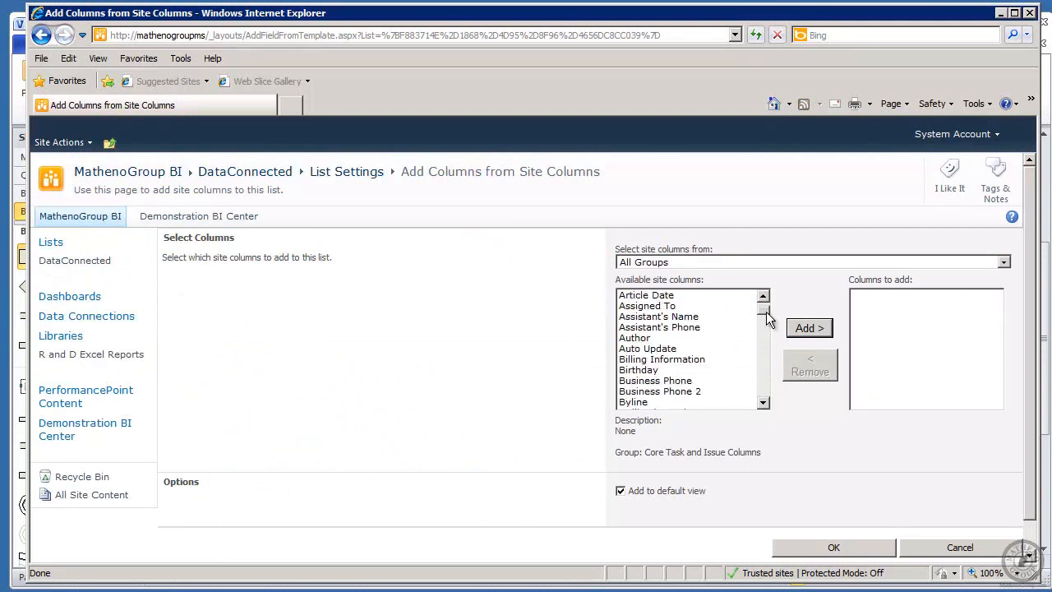
{"action": "left_click_drag", "start_coordinate": [766, 319], "coordinate": [764, 356]}
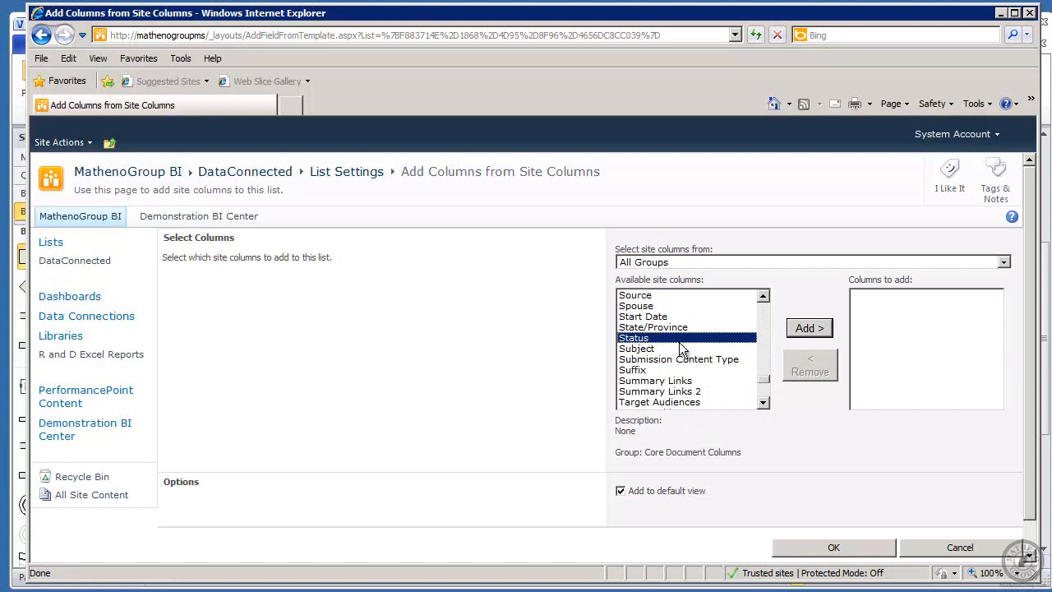
{"action": "left_click", "coordinate": [826, 328]}
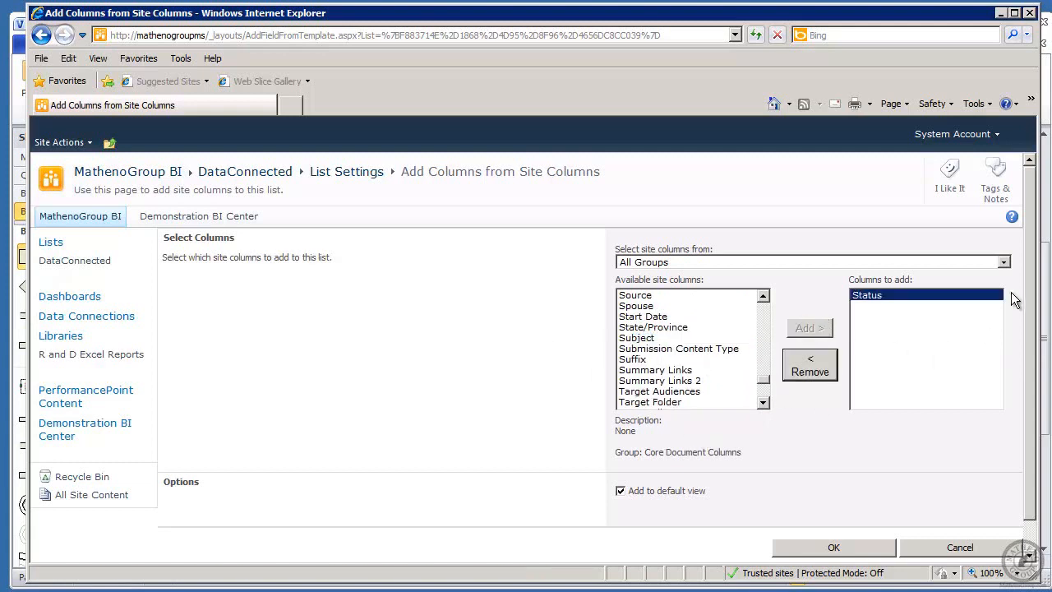
{"action": "scroll", "coordinate": [1026, 359], "scroll_direction": "down", "scroll_amount": 1}
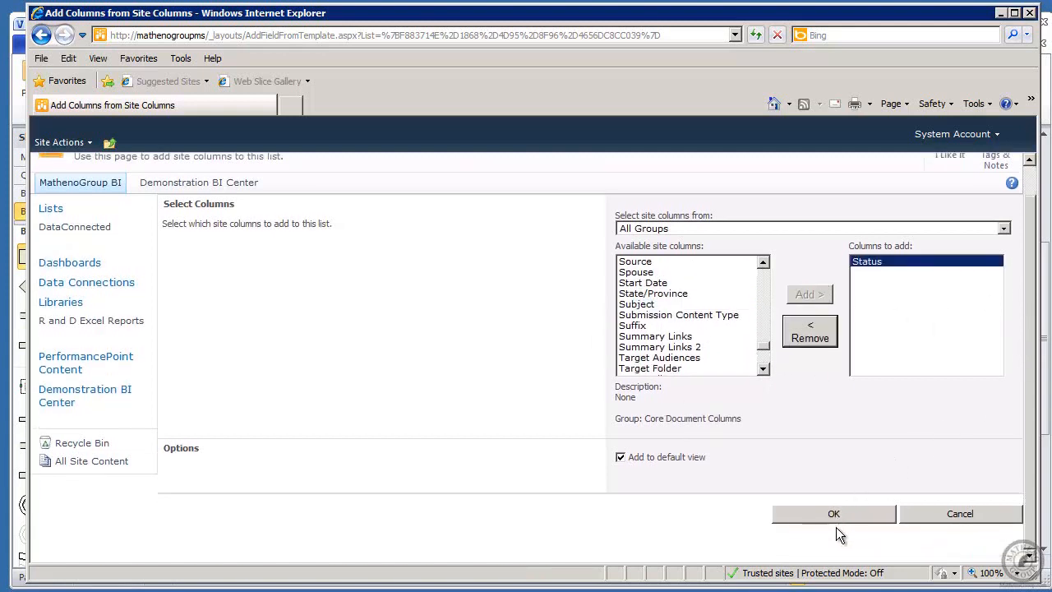
{"action": "left_click", "coordinate": [827, 516]}
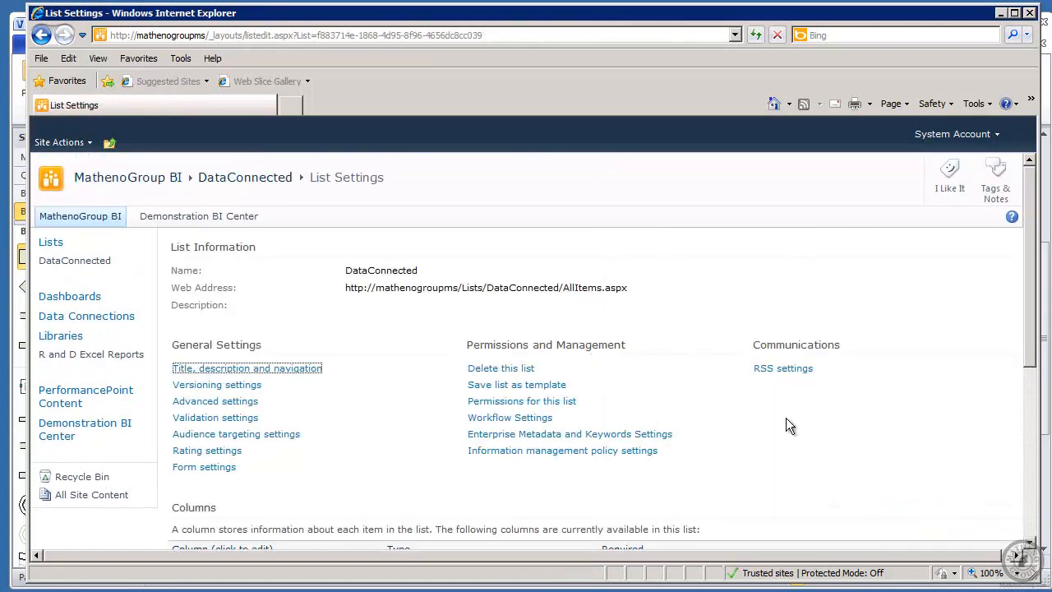
Step: Replace the Status column's choices with In Stock, Back Order and Not Available, each on its own line
{"action": "scroll", "coordinate": [1011, 396], "scroll_direction": "down", "scroll_amount": 5}
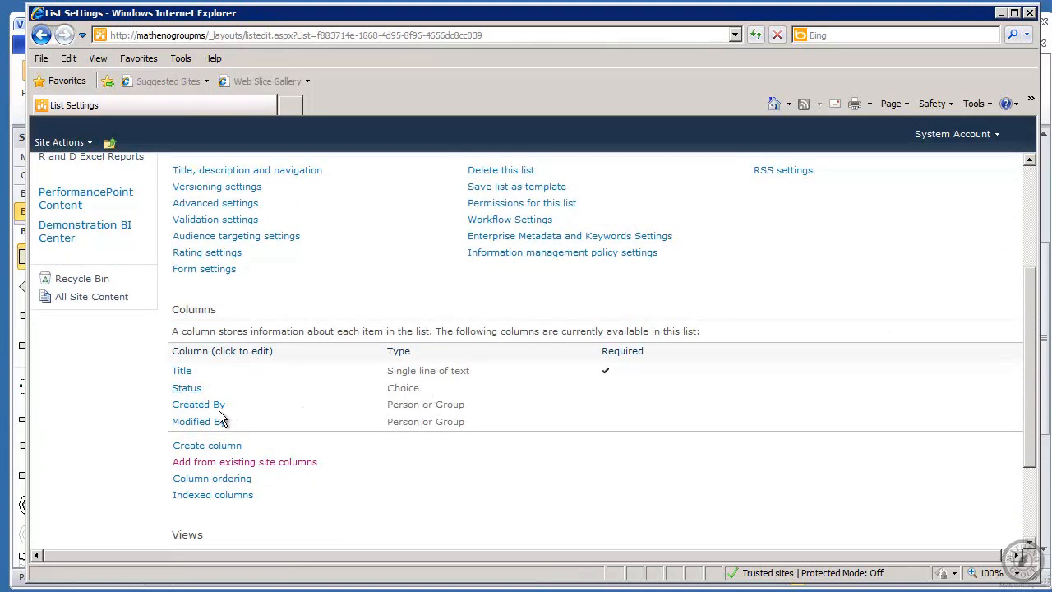
{"action": "left_click", "coordinate": [186, 396]}
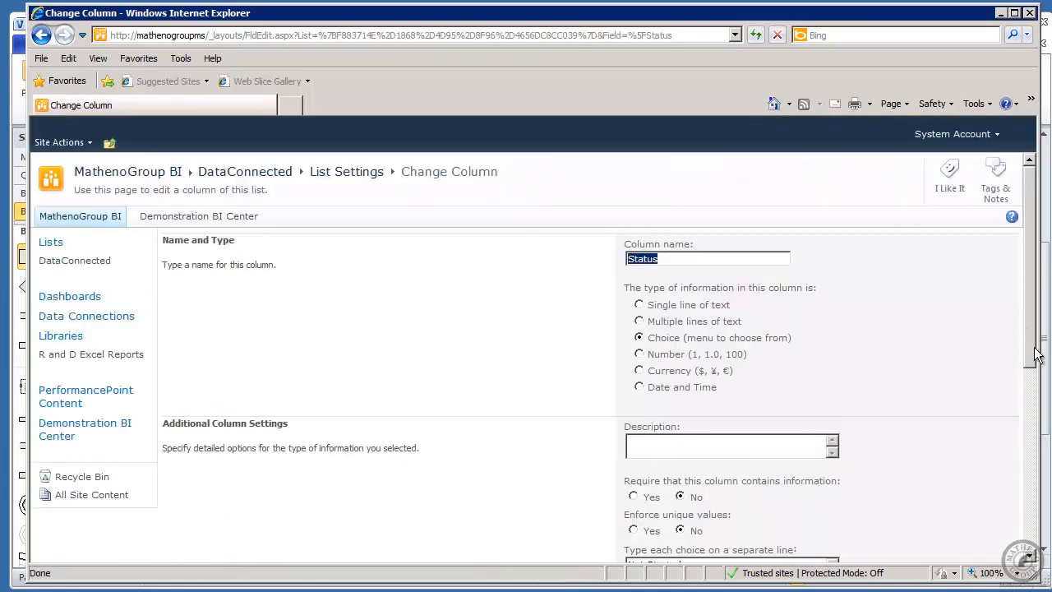
{"action": "left_click_drag", "start_coordinate": [1031, 357], "coordinate": [1019, 413]}
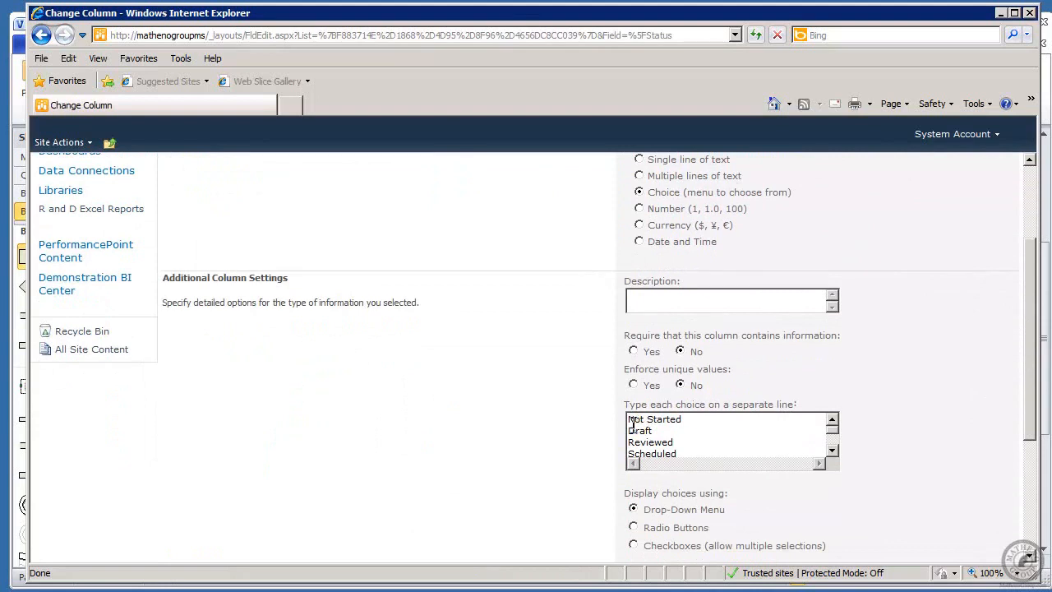
{"action": "left_click_drag", "start_coordinate": [634, 425], "coordinate": [693, 476]}
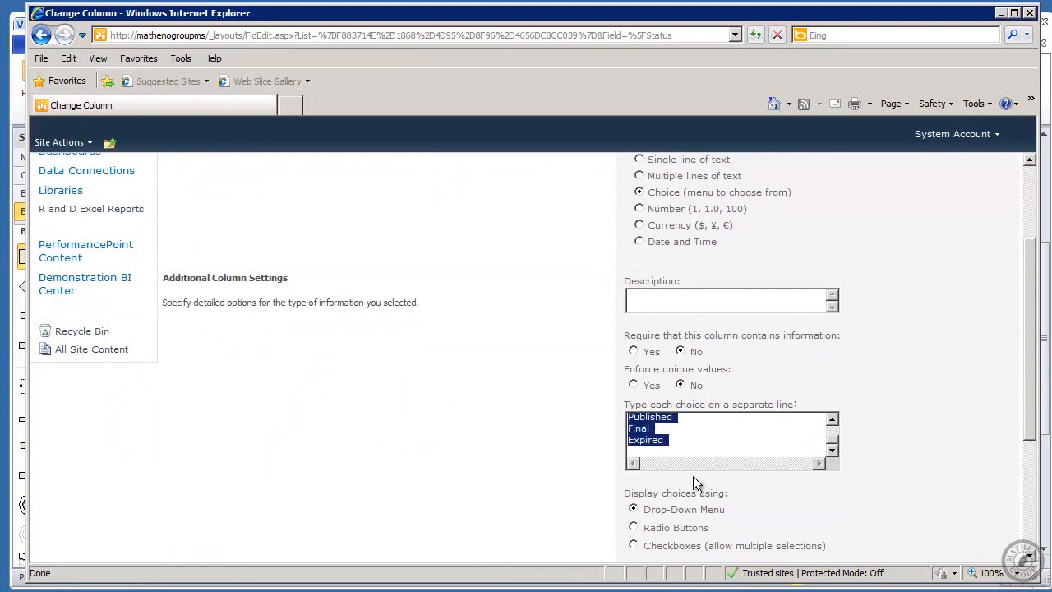
{"action": "key", "text": "Delete"}
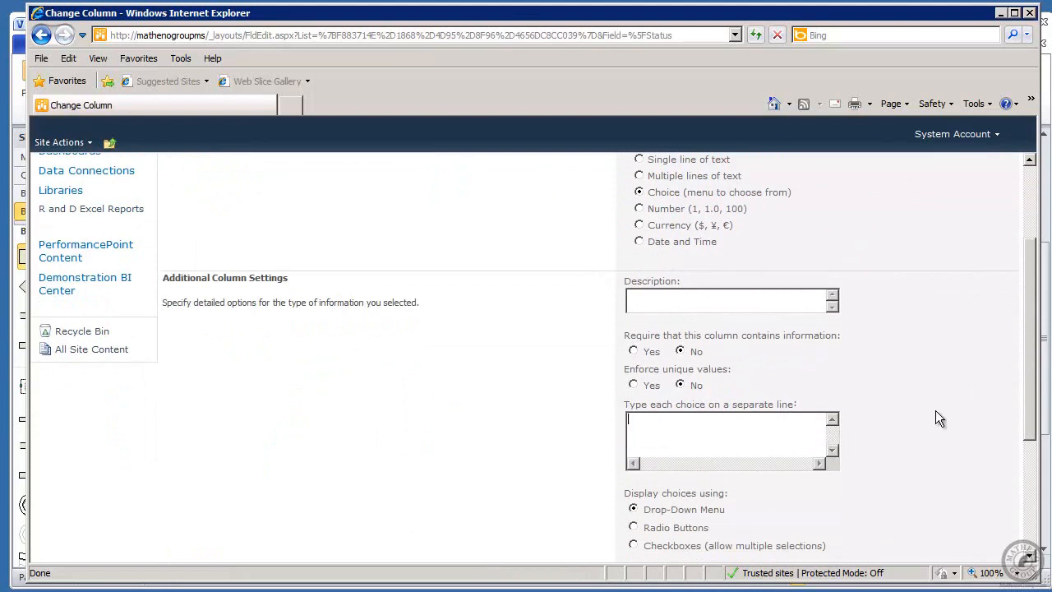
{"action": "type", "text": "In Sto"}
{"action": "type", "text": "Back Or"}
{"action": "type", "text": "der "}
{"action": "type", "text": "No"}
{"action": "type", "text": "t Ava"}
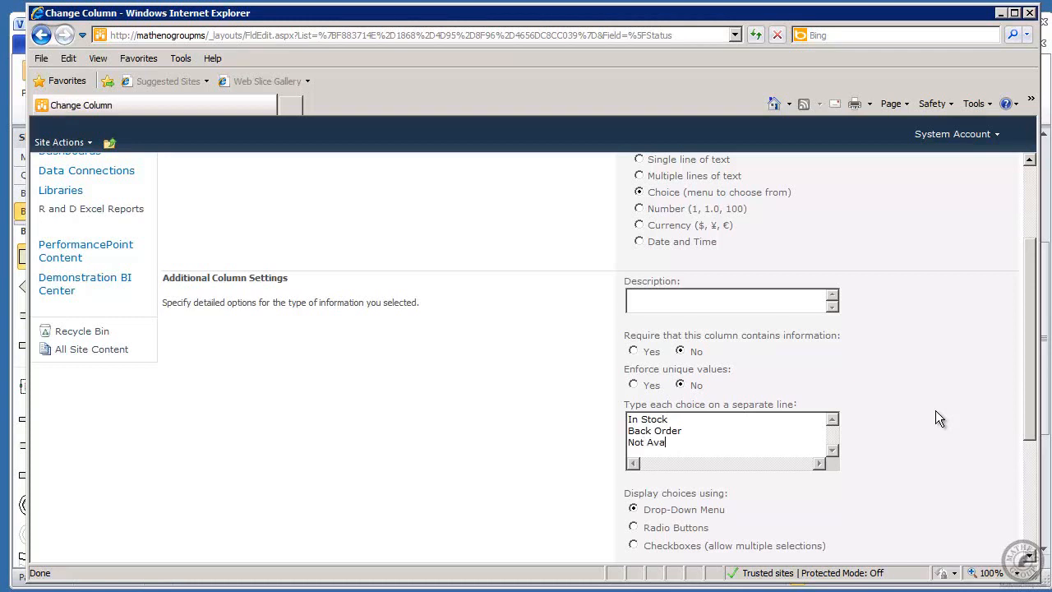
{"action": "type", "text": "ilable"}
Step: Disallow fill-in choices for the Status column and save the column changes
{"action": "left_click_drag", "start_coordinate": [1037, 395], "coordinate": [1020, 448]}
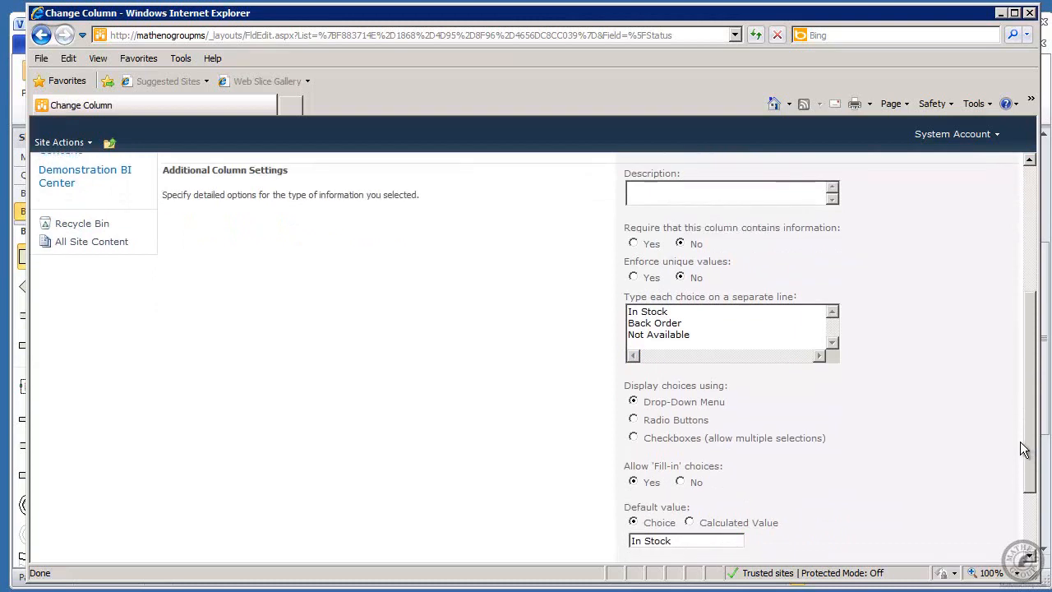
{"action": "left_click", "coordinate": [680, 481]}
{"action": "left_click_drag", "start_coordinate": [1030, 488], "coordinate": [1026, 517]}
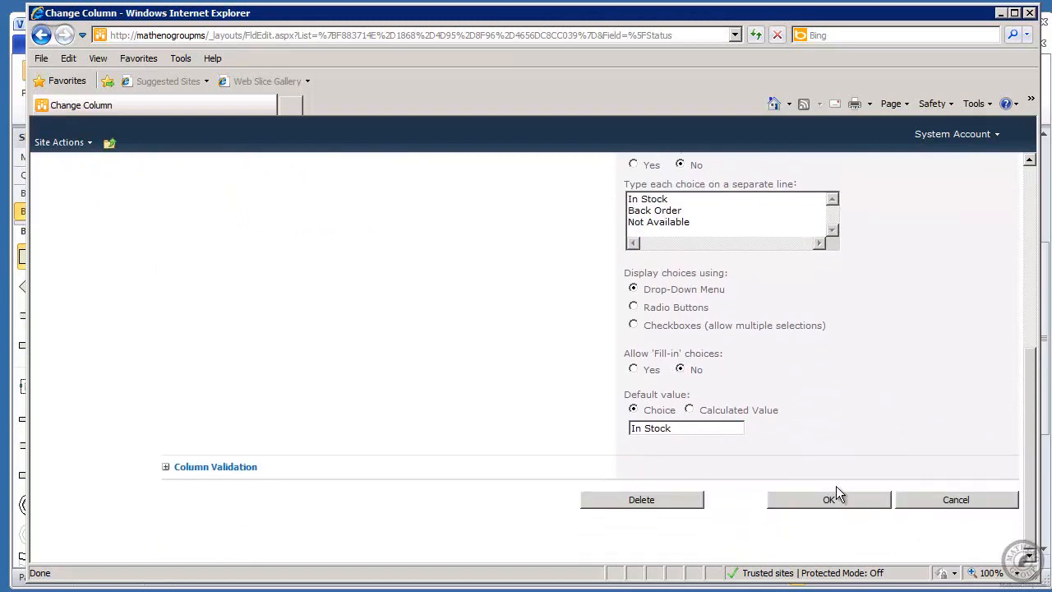
{"action": "left_click", "coordinate": [830, 499]}
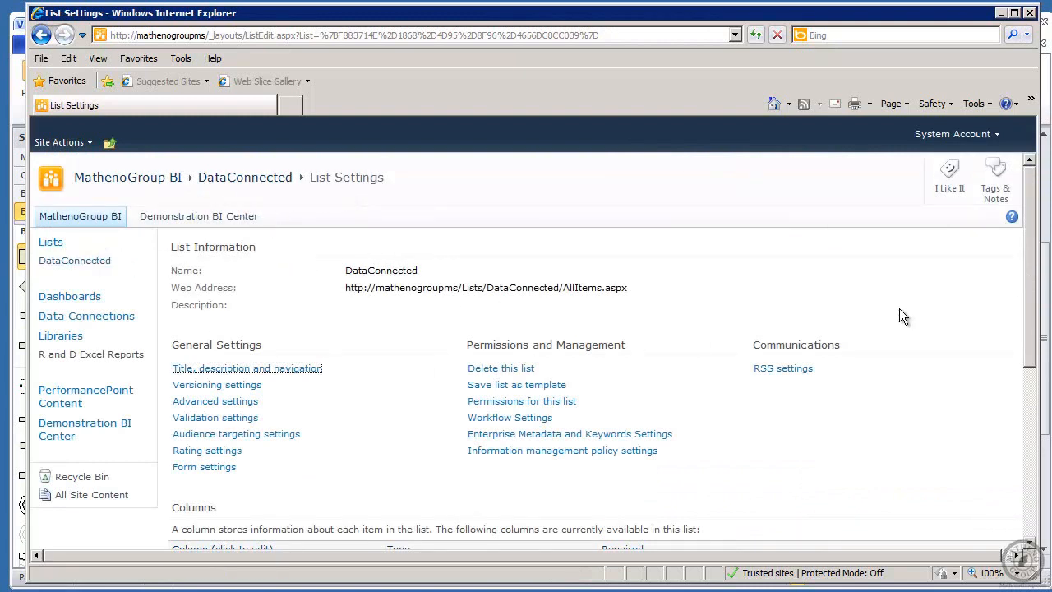
Step: Add an item titled Red Widget to the DataConnected list, keeping the default status In Stock
{"action": "left_click", "coordinate": [61, 262]}
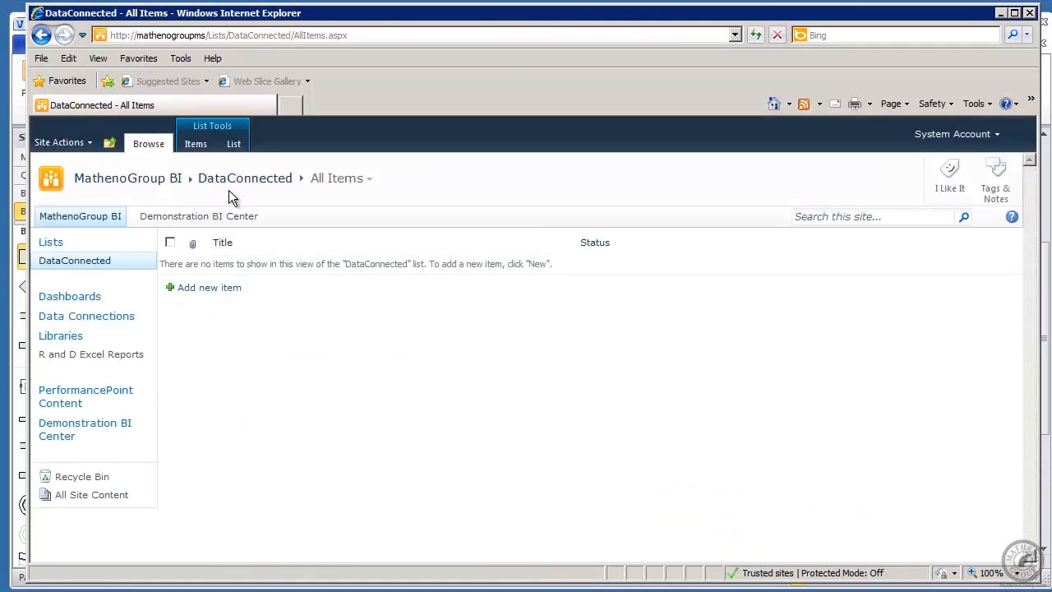
{"action": "left_click", "coordinate": [201, 289]}
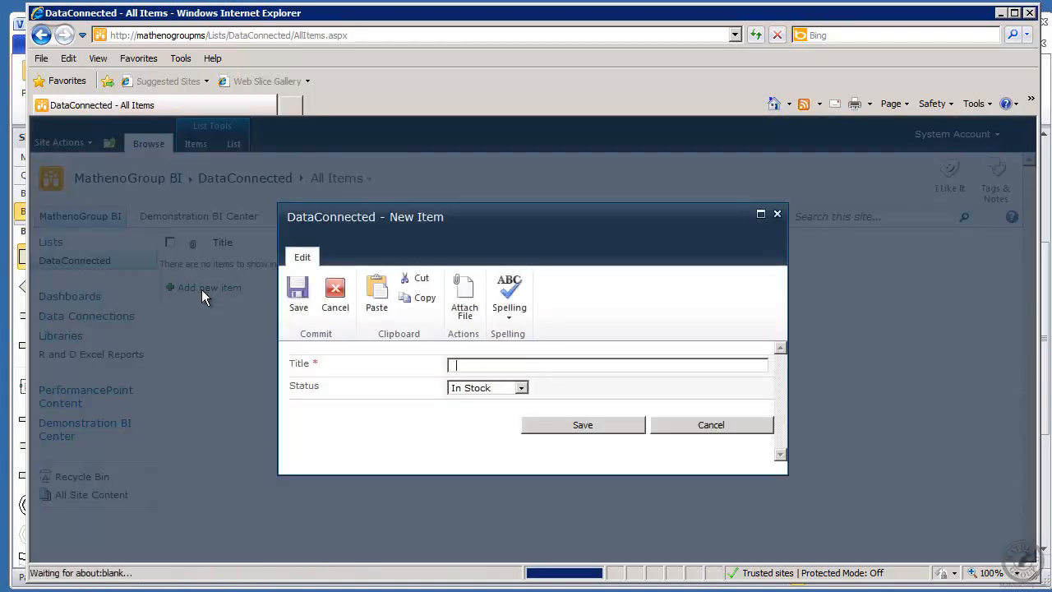
{"action": "type", "text": "Red Wi"}
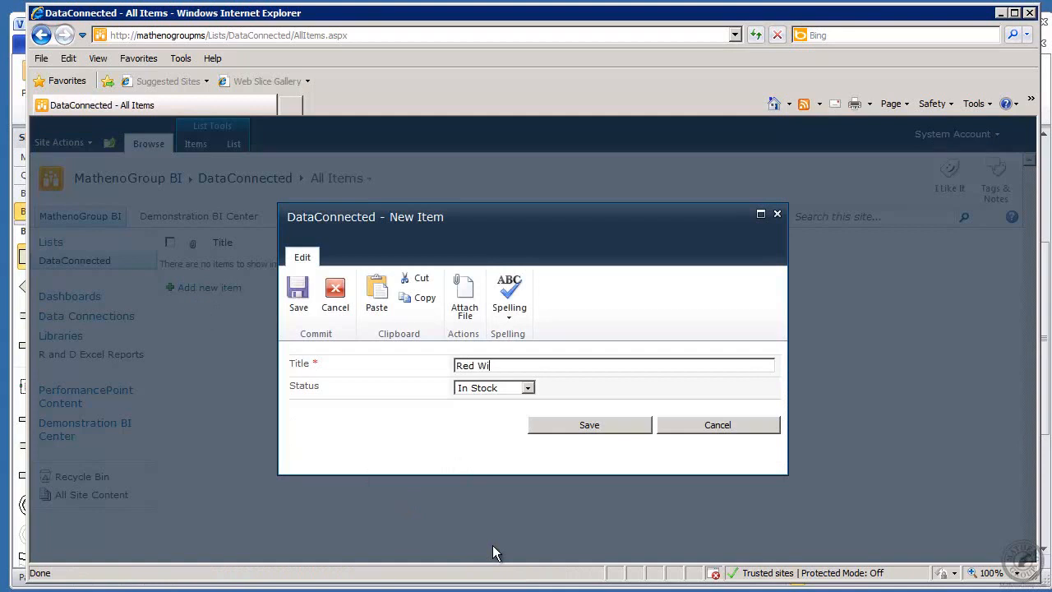
{"action": "type", "text": "dget"}
{"action": "left_click", "coordinate": [582, 426]}
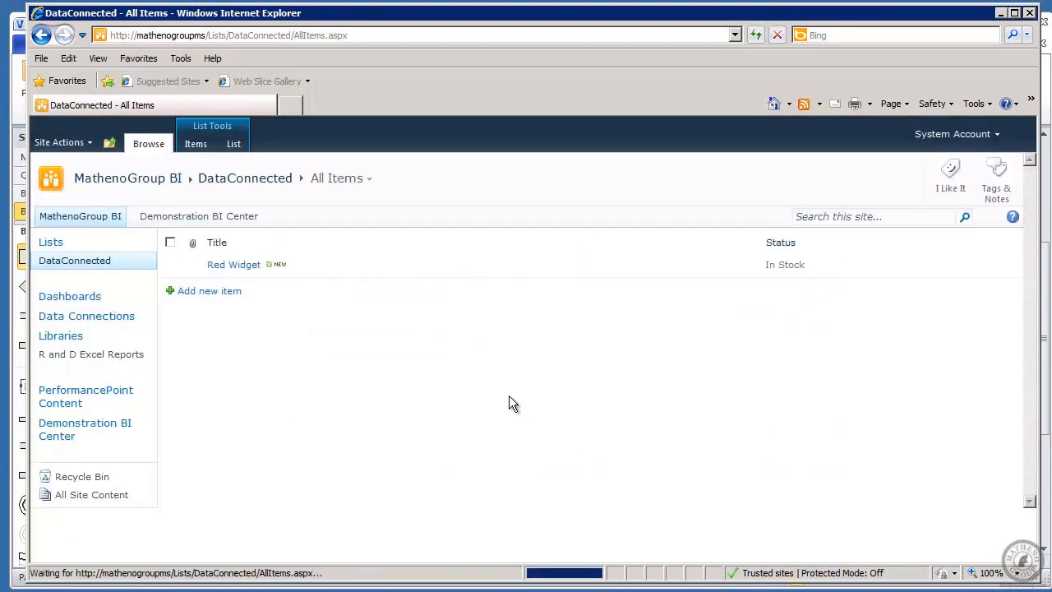
Step: Add a list item titled Yellow Widget with the status Back Order
{"action": "left_click", "coordinate": [216, 291]}
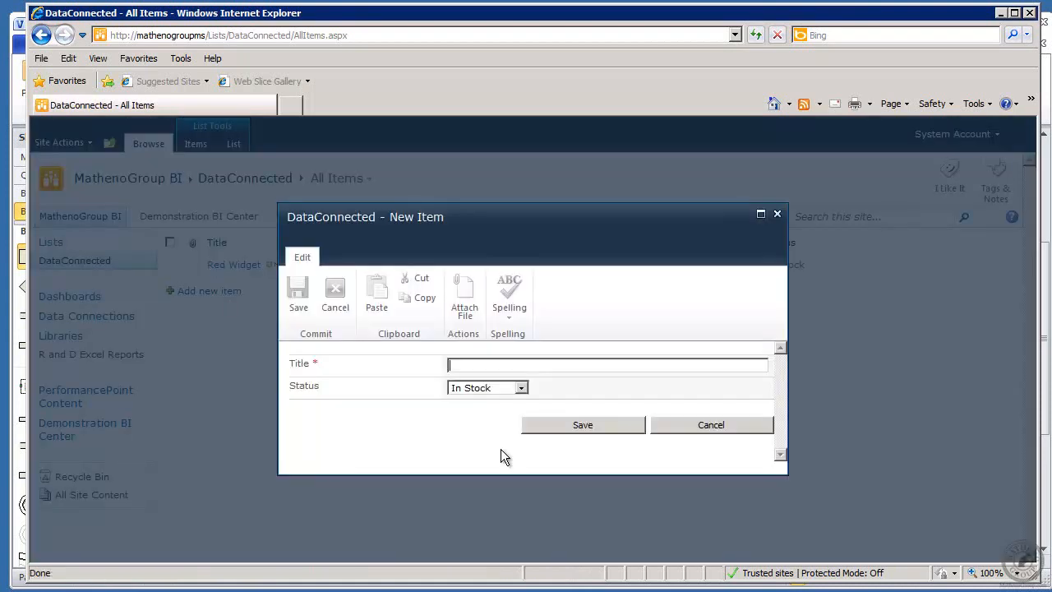
{"action": "type", "text": "Ye"}
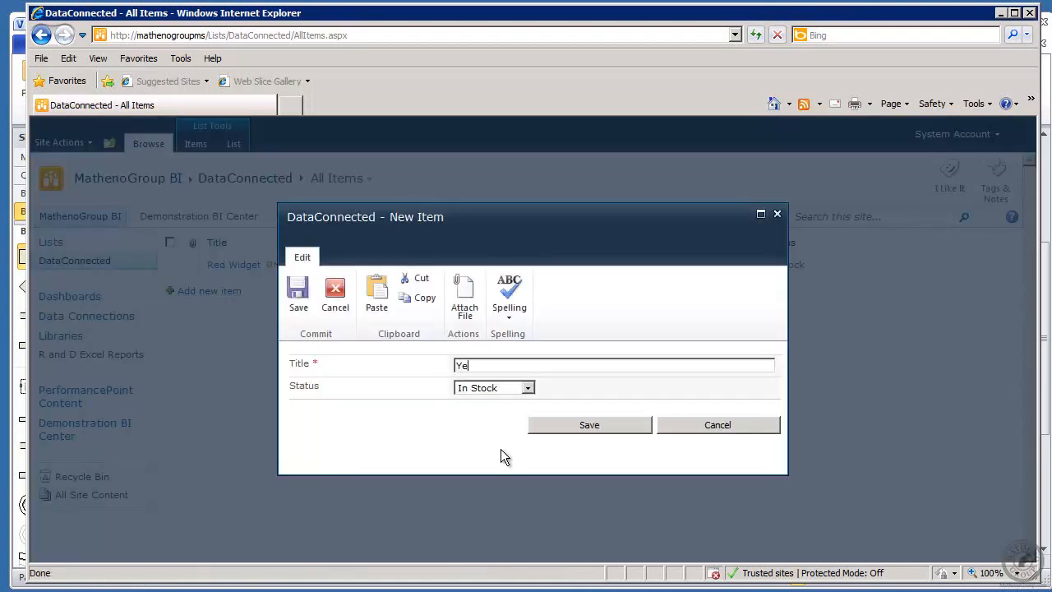
{"action": "type", "text": "llow Widget"}
{"action": "left_click", "coordinate": [527, 388]}
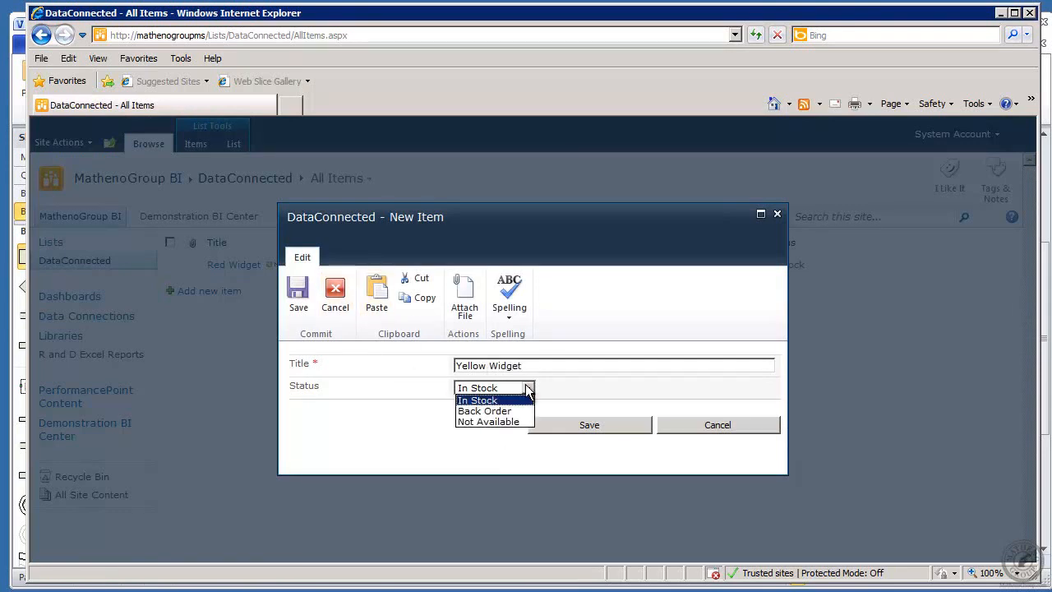
{"action": "left_click", "coordinate": [494, 411]}
{"action": "left_click", "coordinate": [585, 424]}
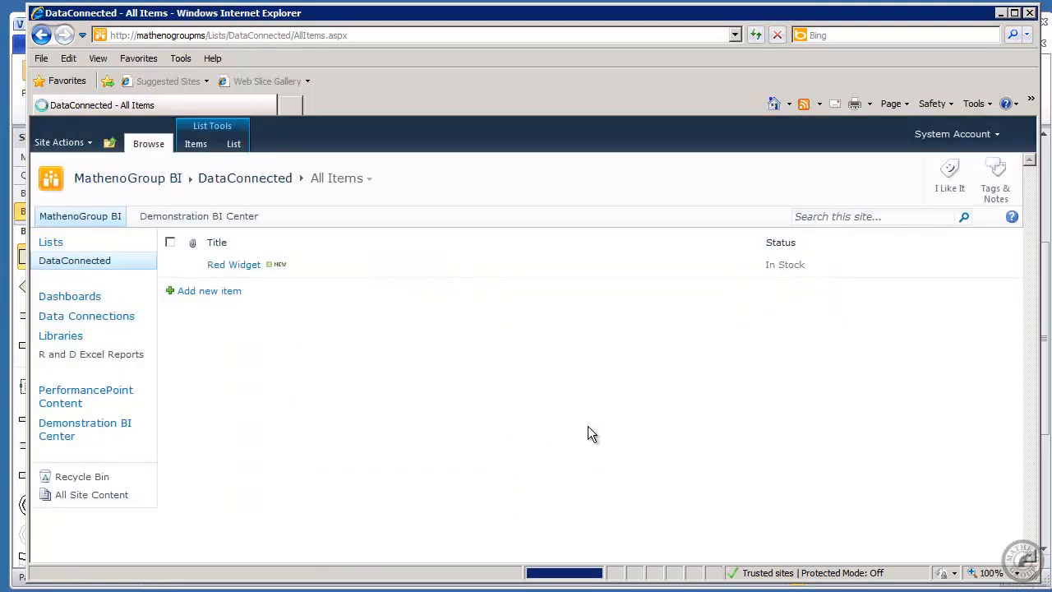
Step: Add a list item titled Green Widget with the status Not Available
{"action": "left_click", "coordinate": [206, 310]}
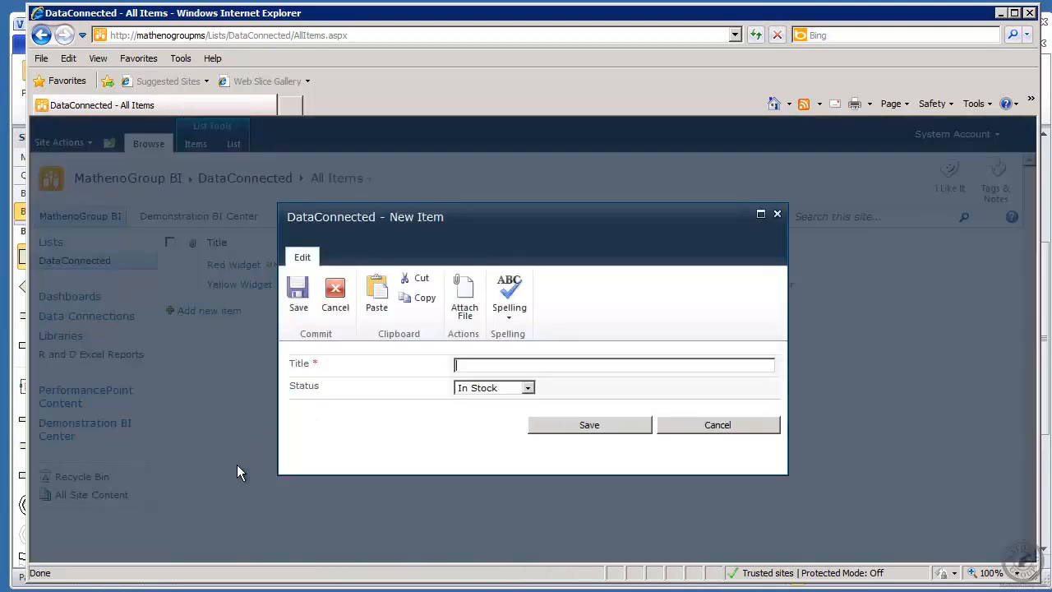
{"action": "type", "text": "Green Widget"}
{"action": "left_click", "coordinate": [529, 389]}
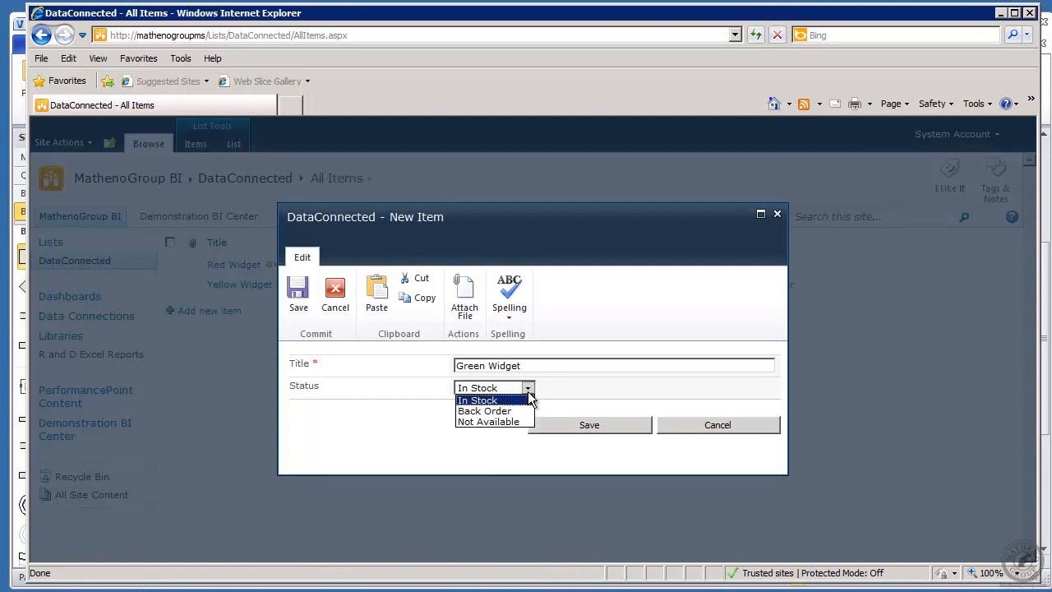
{"action": "left_click", "coordinate": [469, 422]}
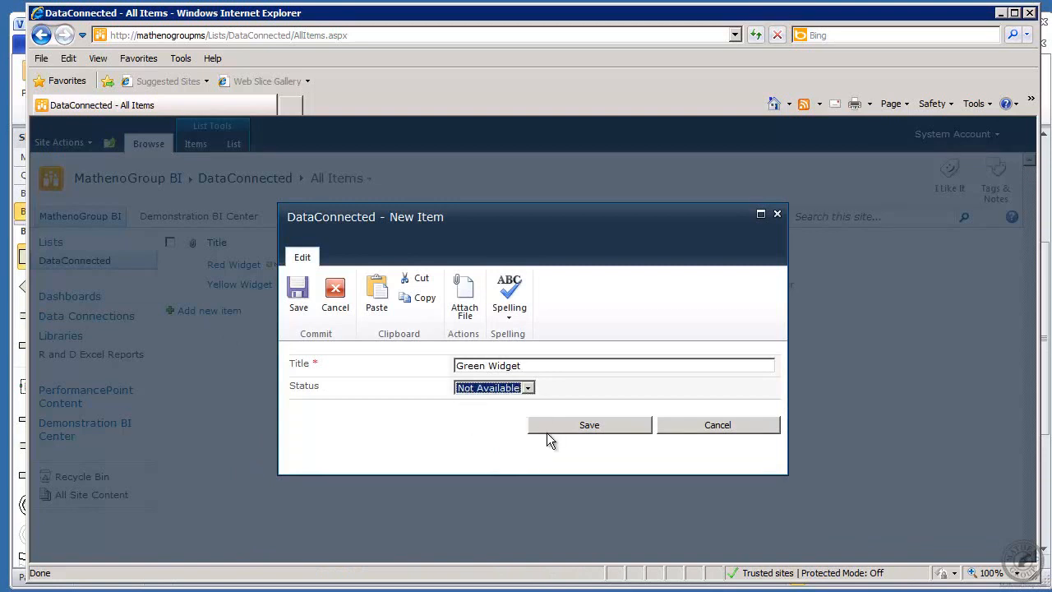
{"action": "left_click", "coordinate": [553, 425]}
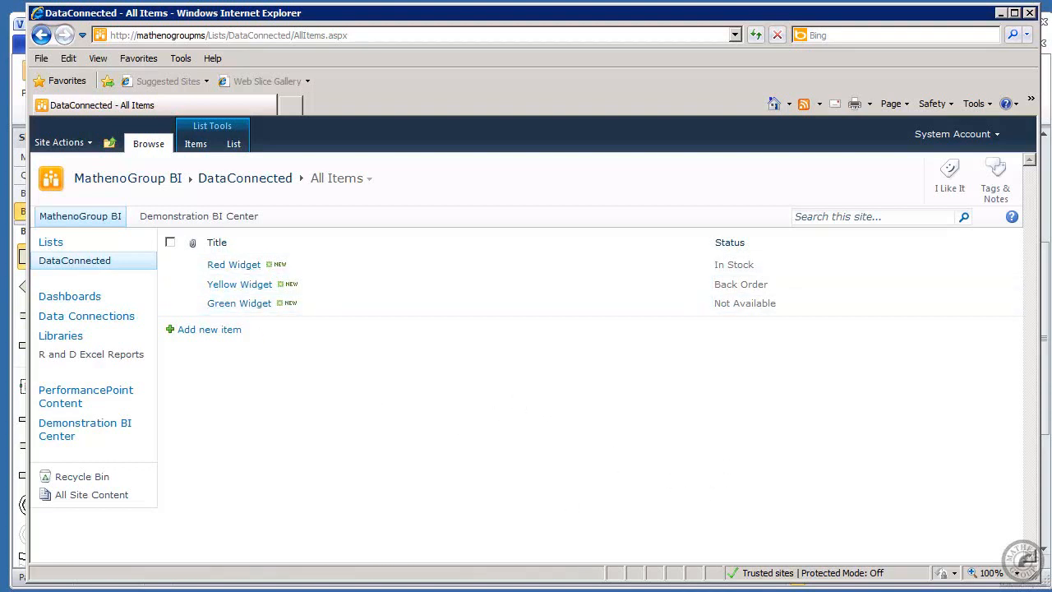
{"action": "key", "text": "alt+Tab"}
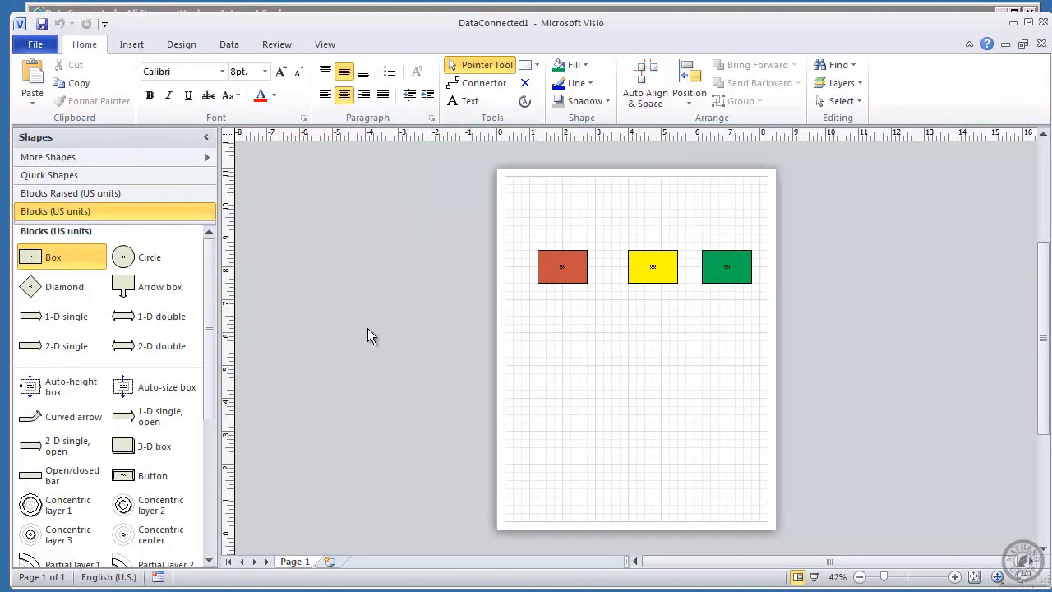
{"action": "left_click", "coordinate": [240, 46]}
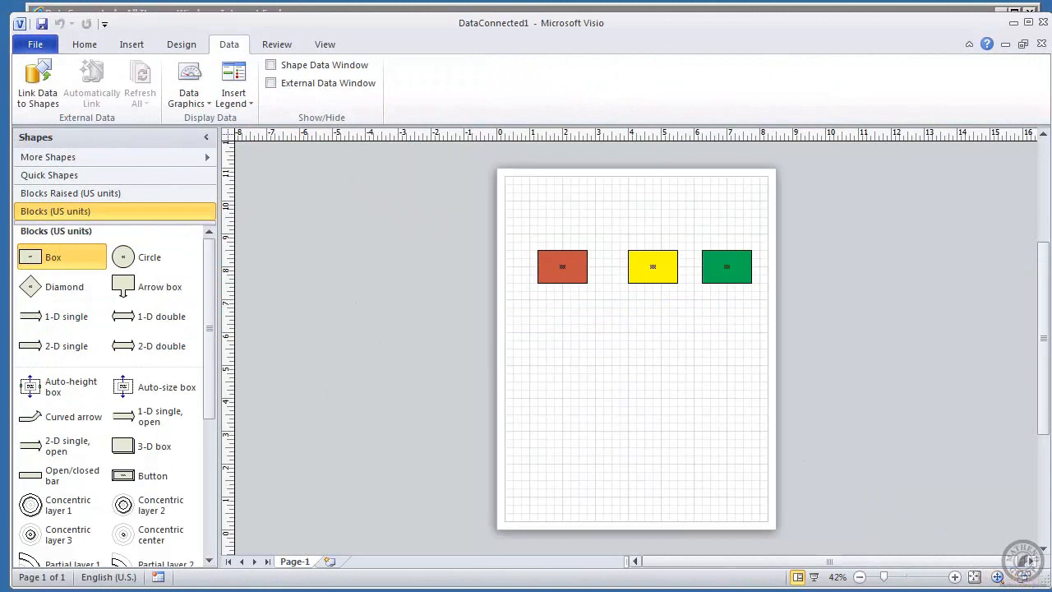
{"action": "left_click", "coordinate": [954, 577]}
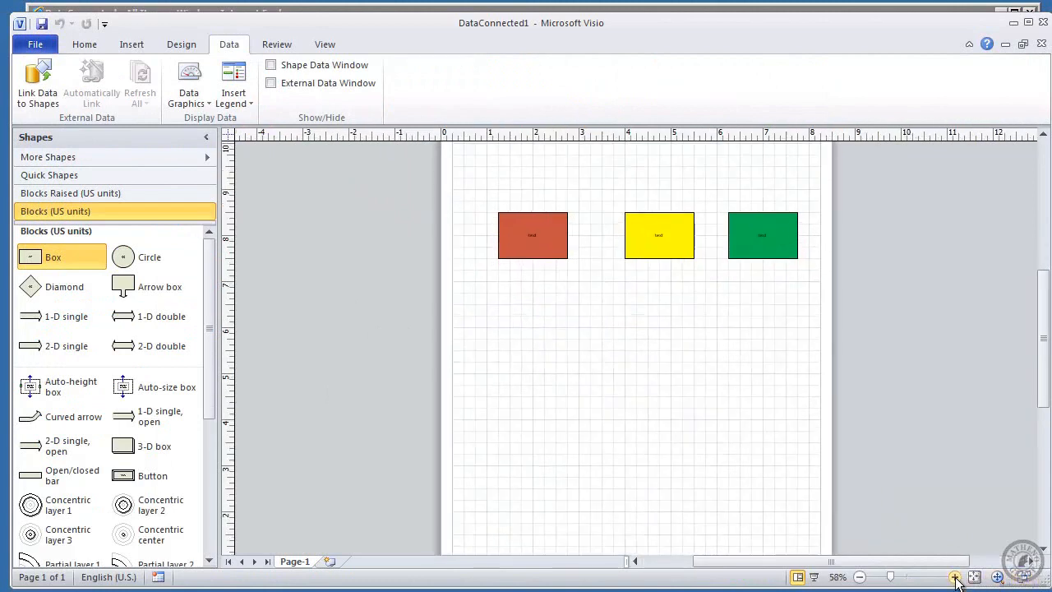
{"action": "left_click", "coordinate": [954, 577]}
{"action": "left_click", "coordinate": [954, 577]}
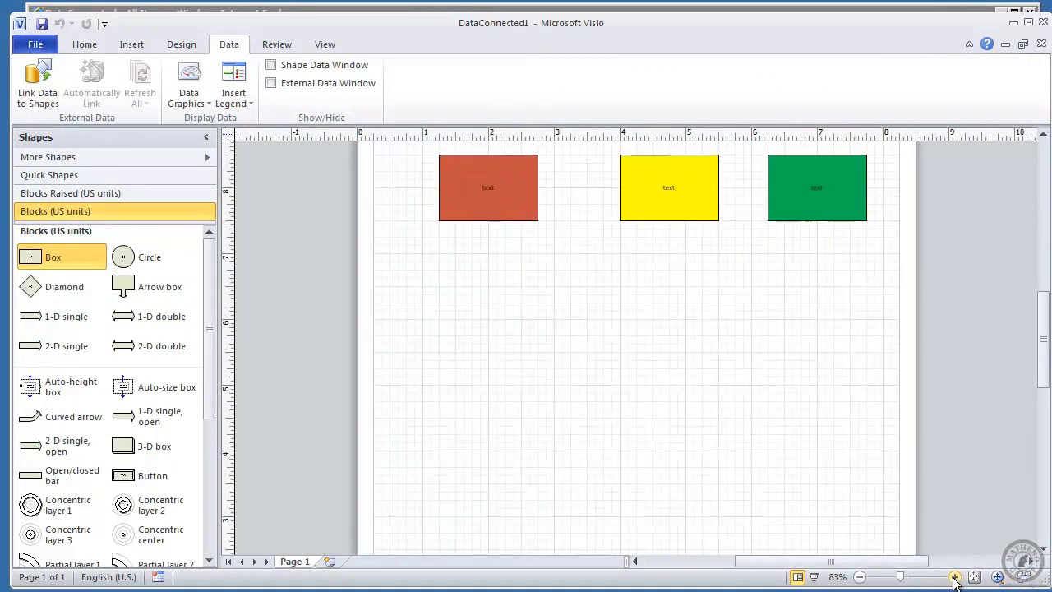
{"action": "left_click_drag", "start_coordinate": [1045, 376], "coordinate": [1046, 345]}
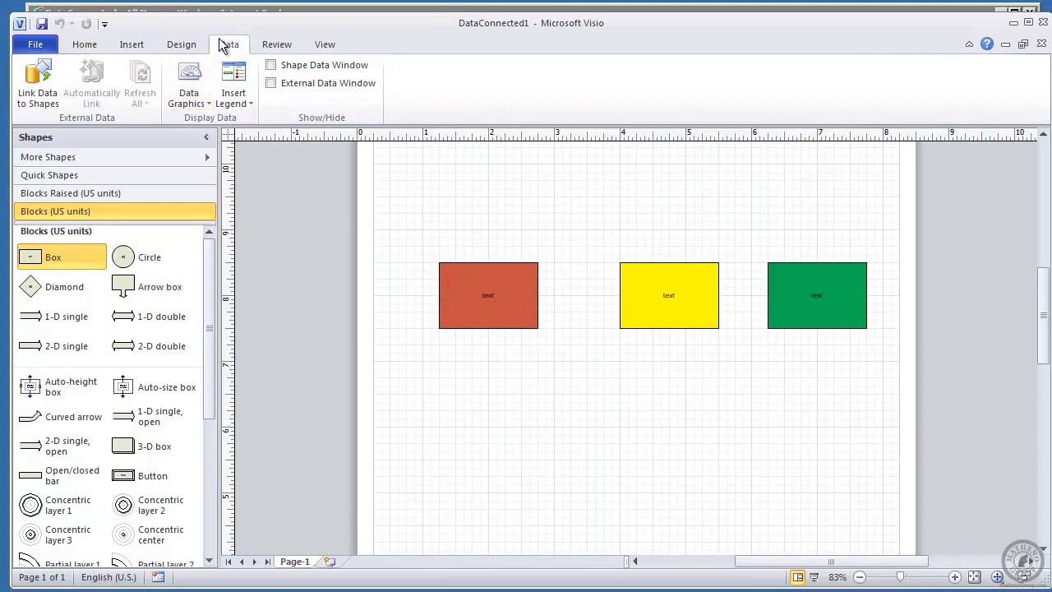
{"action": "left_click", "coordinate": [41, 69]}
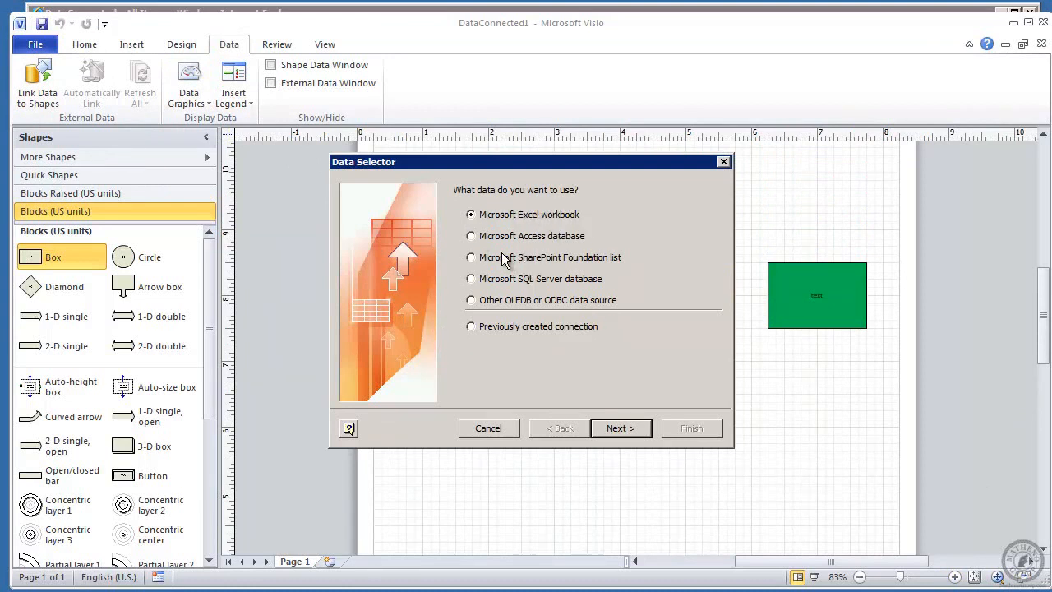
{"action": "left_click", "coordinate": [617, 433]}
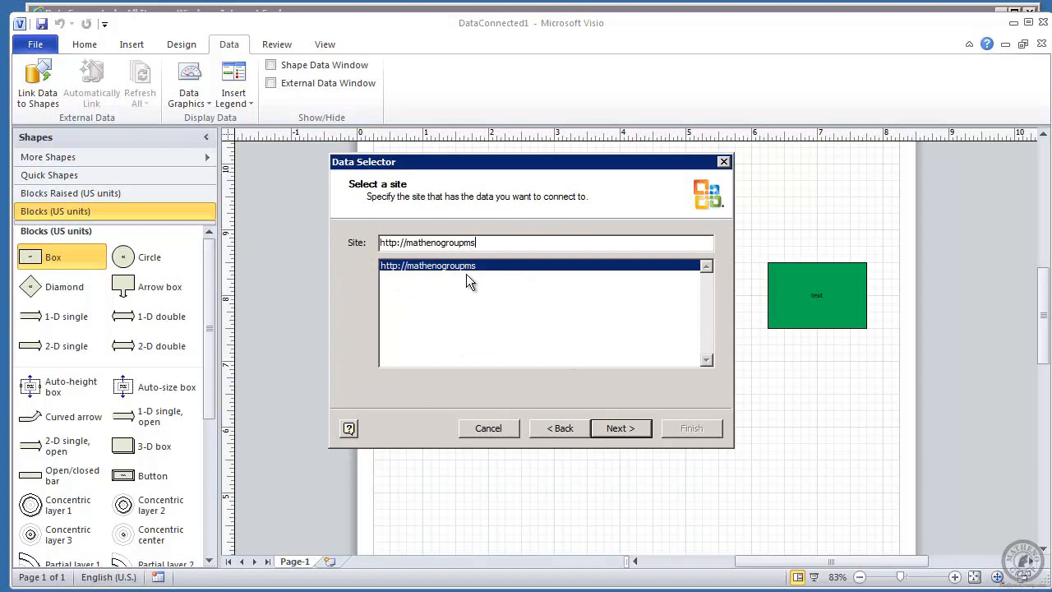
{"action": "left_click", "coordinate": [619, 428]}
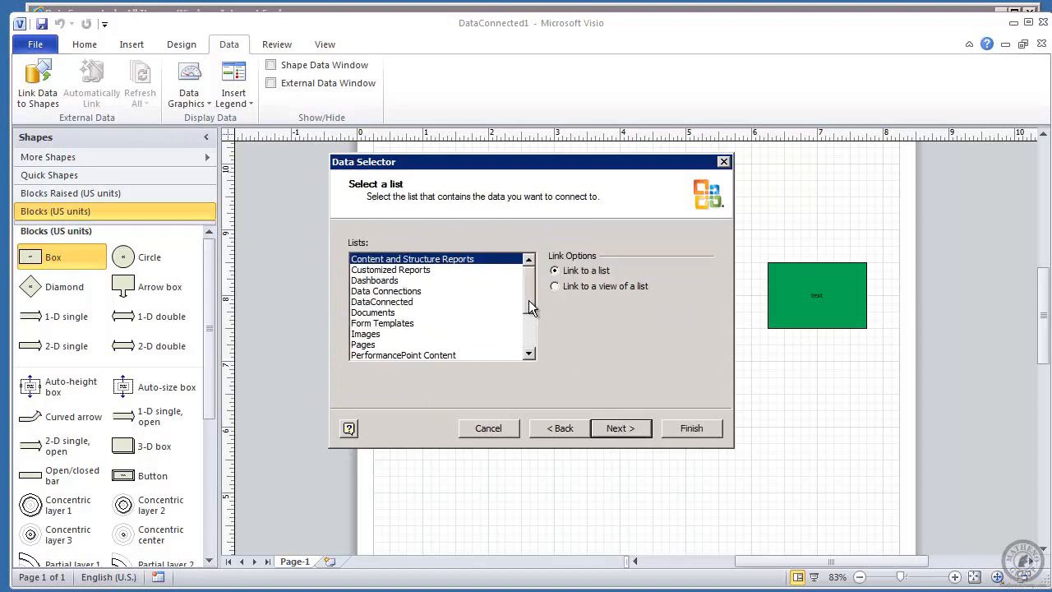
Step: Choose the DataConnected list as the linked data source and finish importing it
{"action": "left_click_drag", "start_coordinate": [529, 301], "coordinate": [529, 312]}
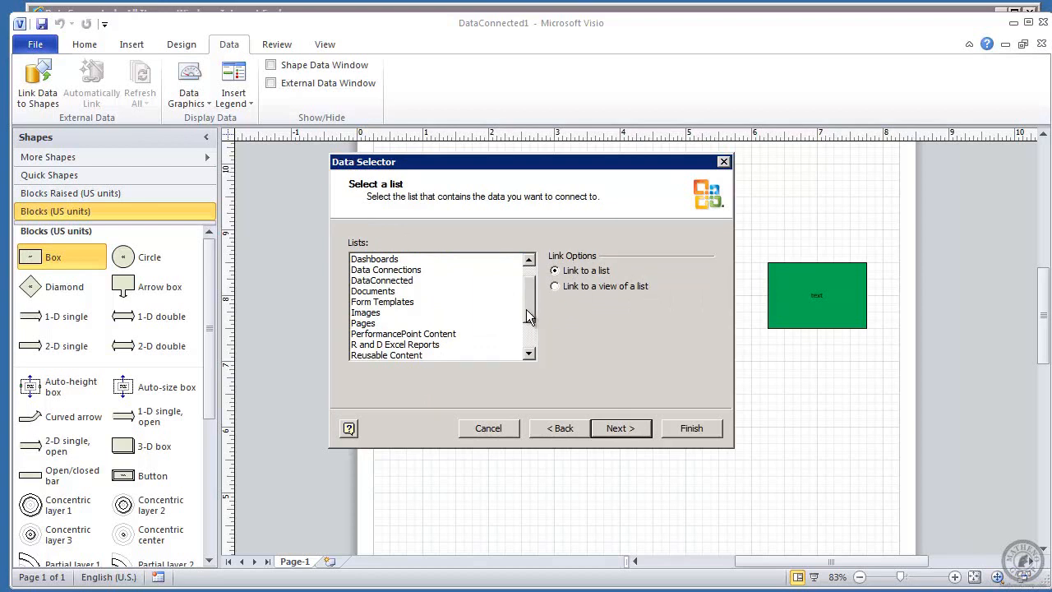
{"action": "left_click", "coordinate": [409, 281]}
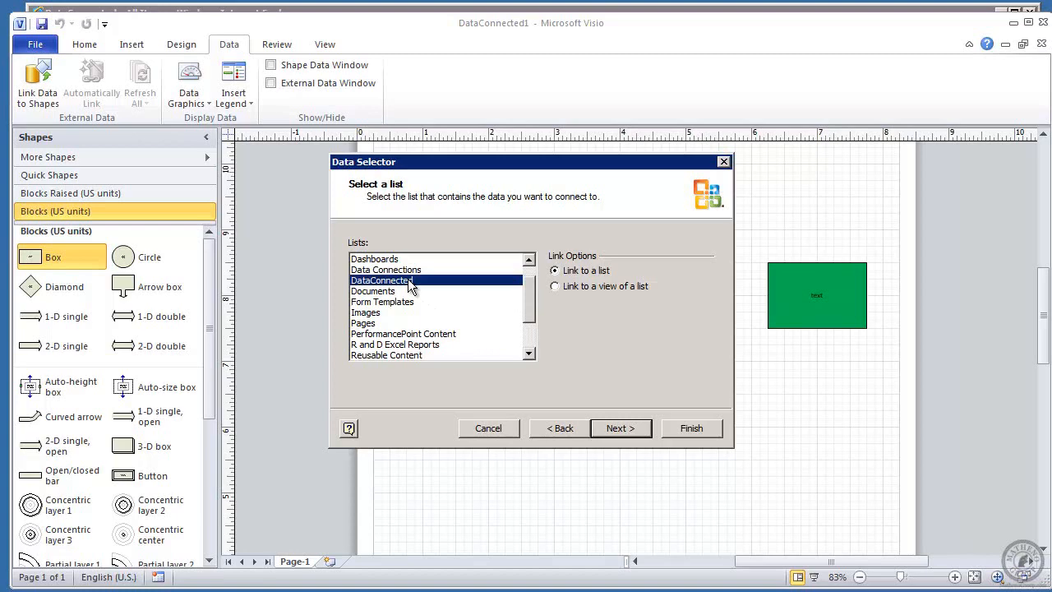
{"action": "left_click", "coordinate": [618, 428]}
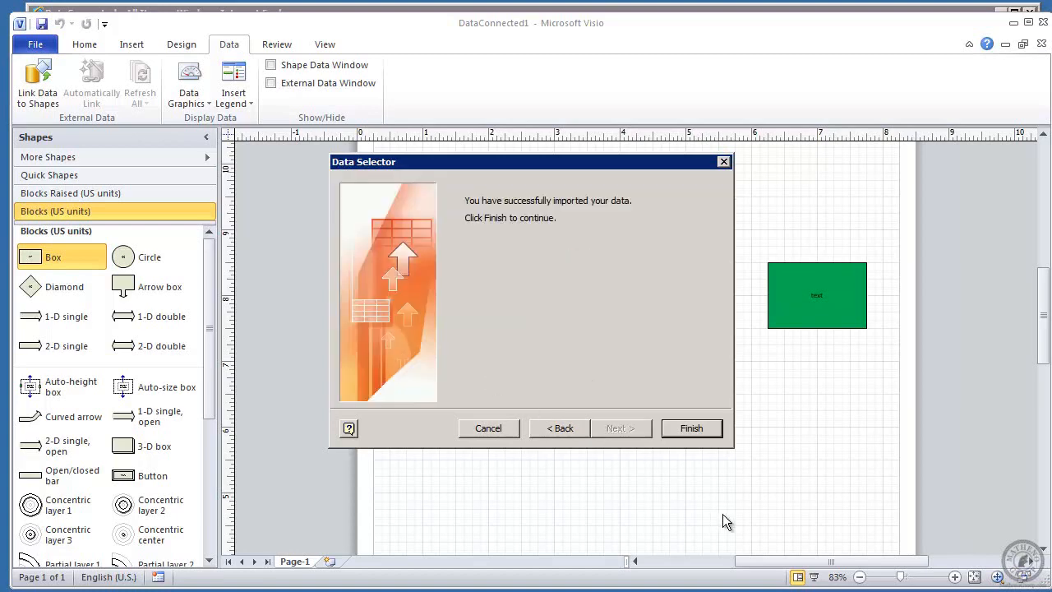
{"action": "left_click", "coordinate": [680, 427]}
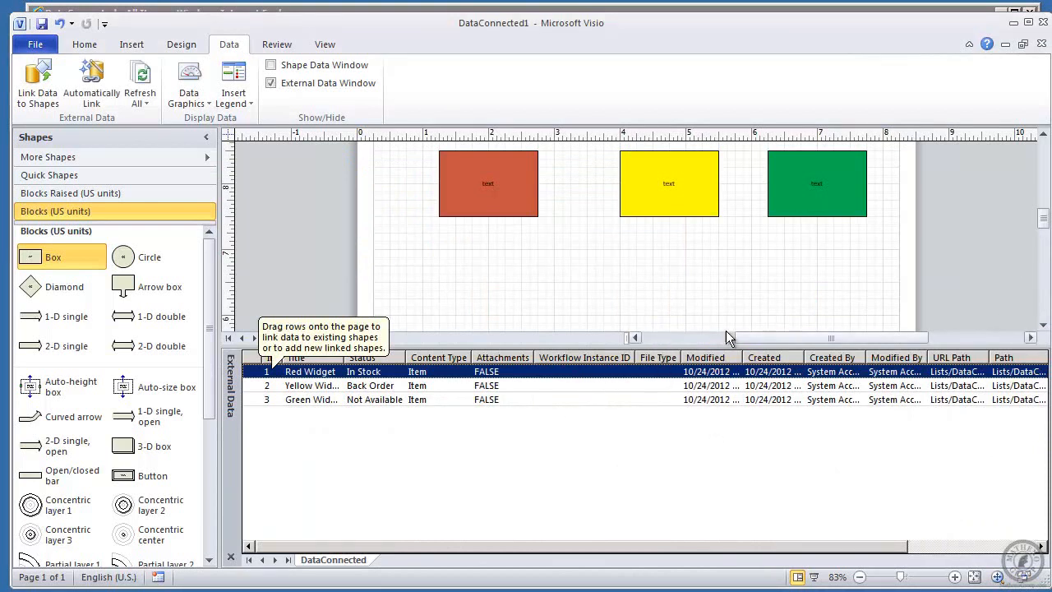
Step: Link the Red Widget row to the red box and stack the yellow and green boxes in a column beneath it
{"action": "left_click", "coordinate": [658, 339]}
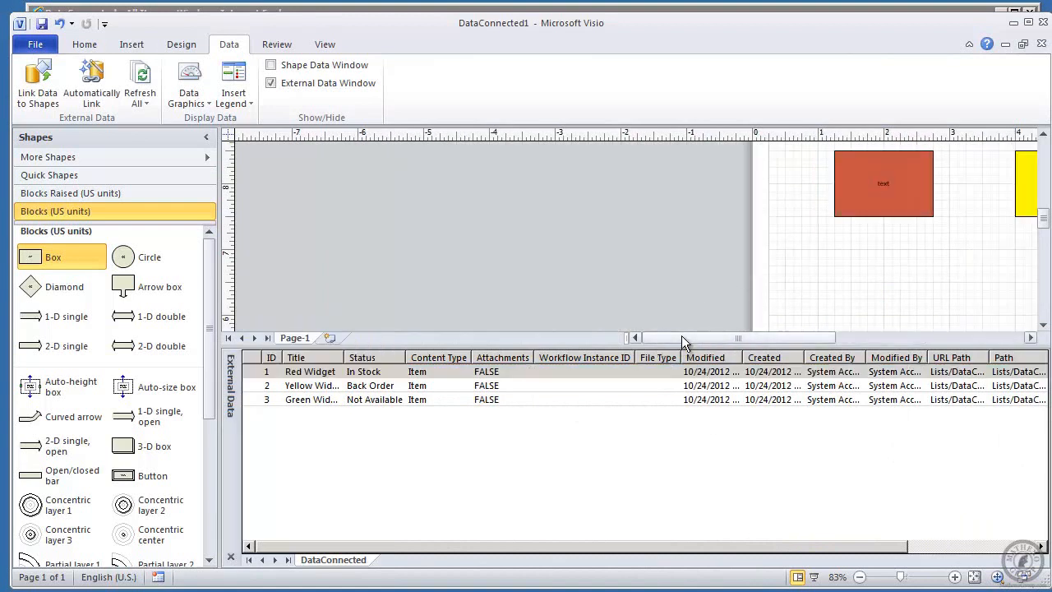
{"action": "left_click_drag", "start_coordinate": [681, 337], "coordinate": [801, 338]}
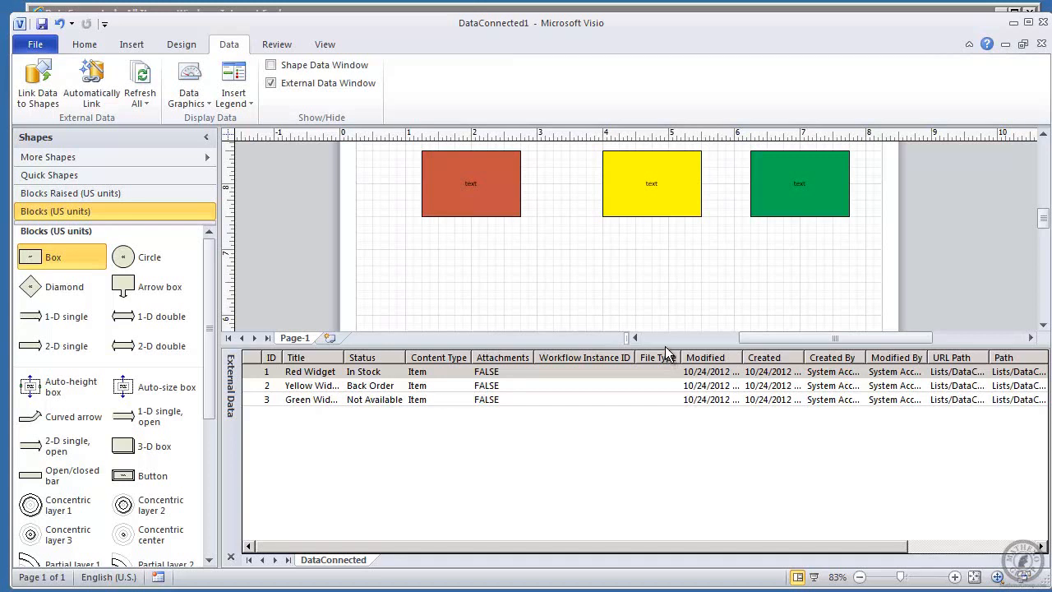
{"action": "left_click_drag", "start_coordinate": [666, 345], "coordinate": [654, 435]}
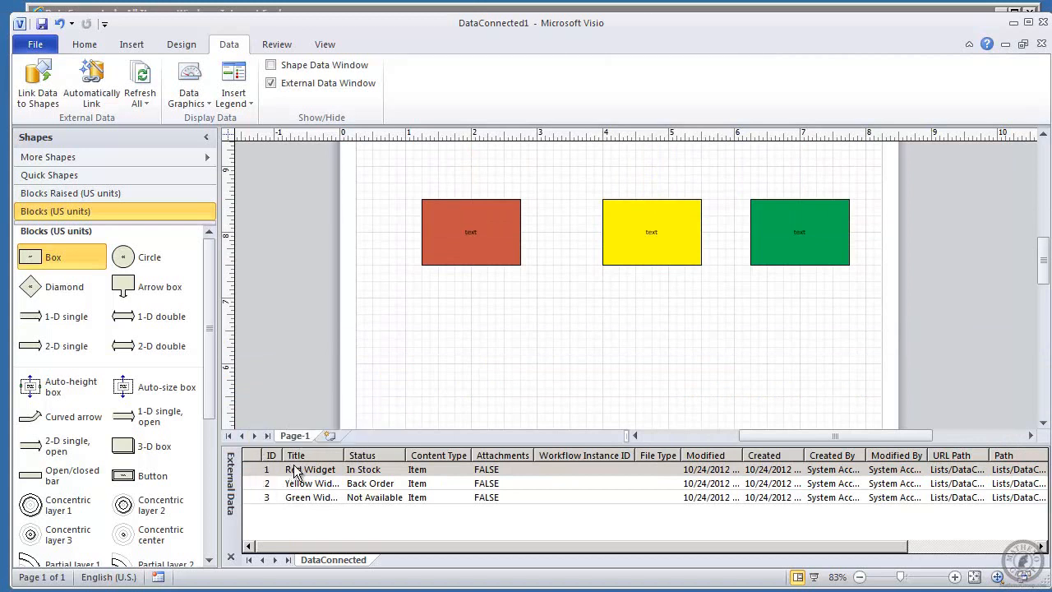
{"action": "left_click_drag", "start_coordinate": [300, 470], "coordinate": [428, 233]}
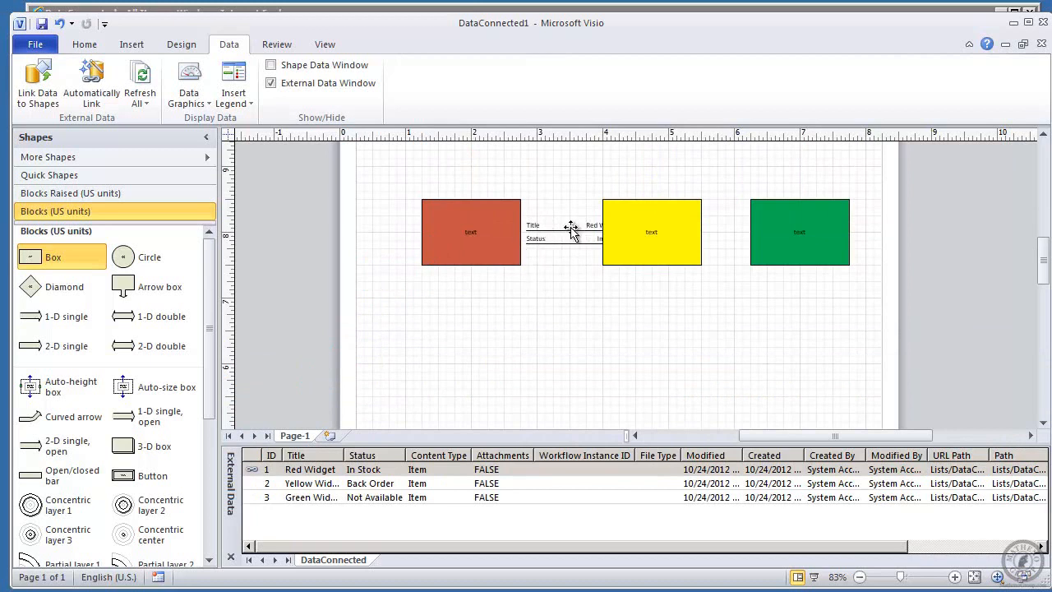
{"action": "left_click_drag", "start_coordinate": [652, 248], "coordinate": [472, 314]}
{"action": "left_click_drag", "start_coordinate": [782, 254], "coordinate": [464, 394]}
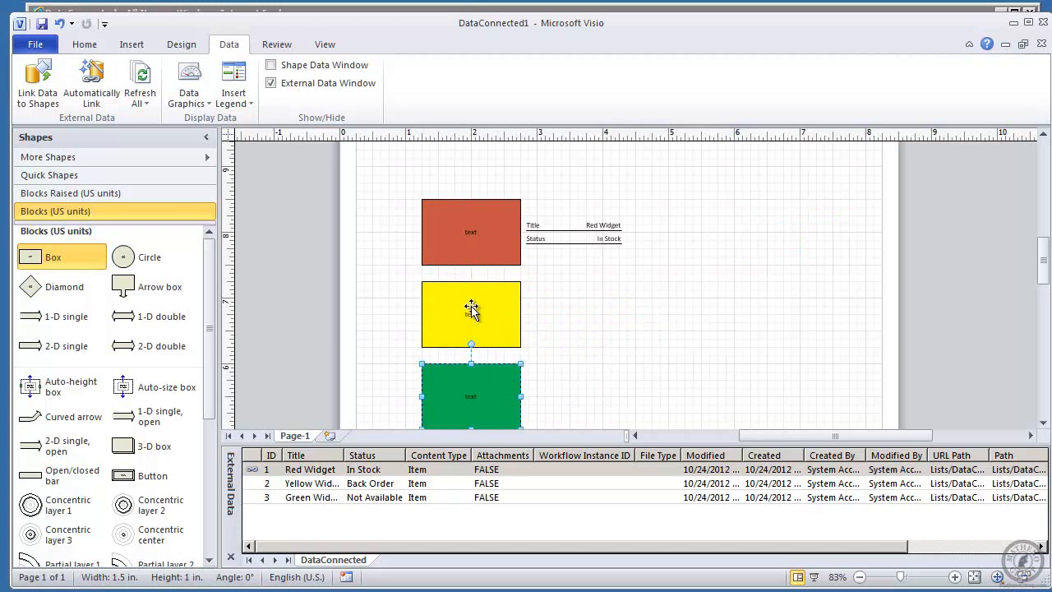
Step: Link the Yellow Widget row to the yellow box and the Green Widget row to the green box, then save the drawing
{"action": "left_click_drag", "start_coordinate": [315, 487], "coordinate": [463, 334]}
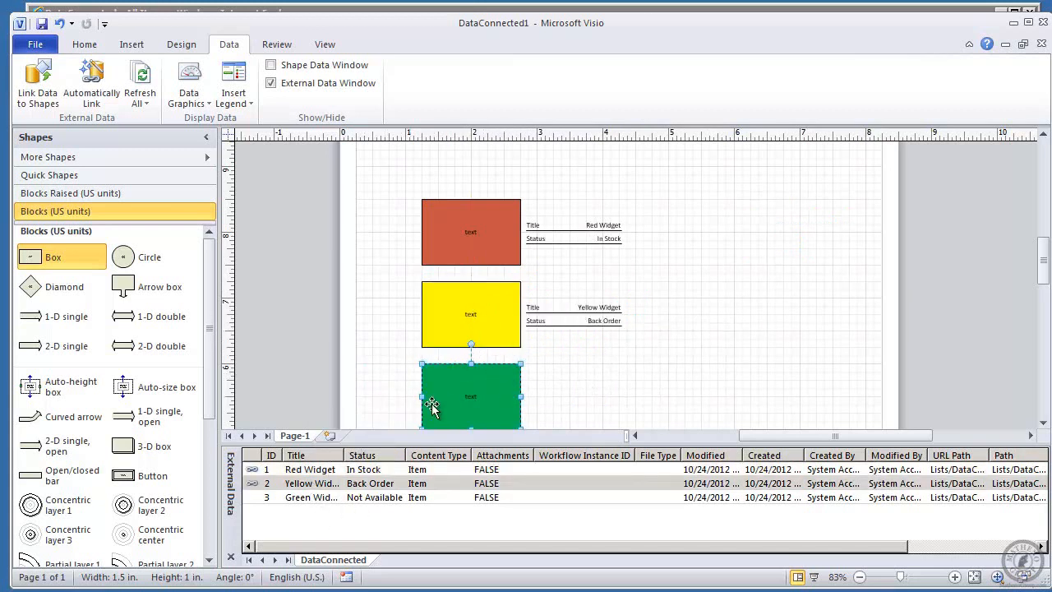
{"action": "left_click", "coordinate": [311, 496]}
{"action": "left_click_drag", "start_coordinate": [360, 477], "coordinate": [461, 408]}
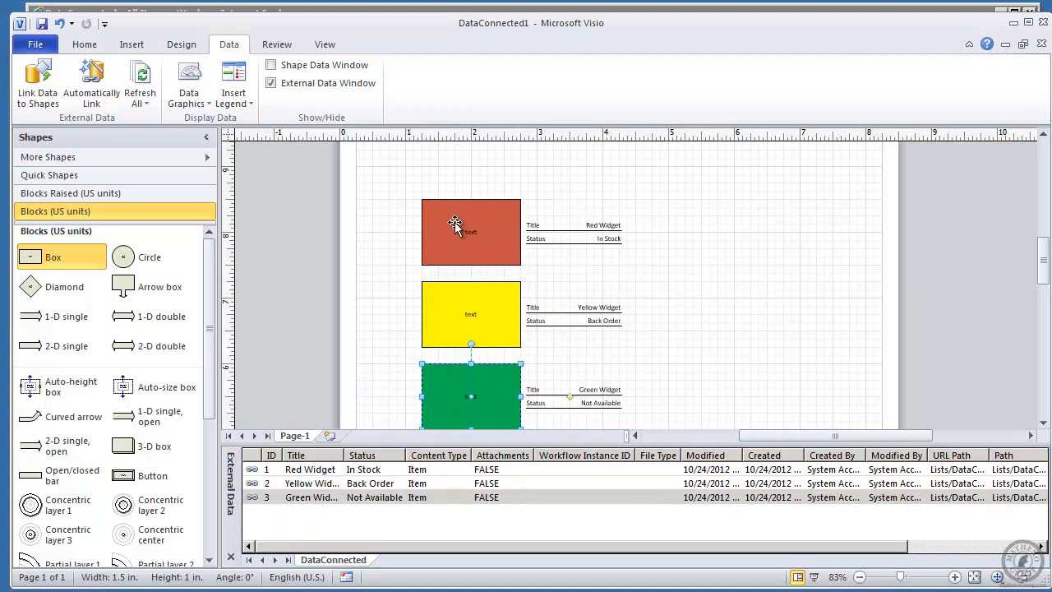
{"action": "left_click", "coordinate": [40, 25]}
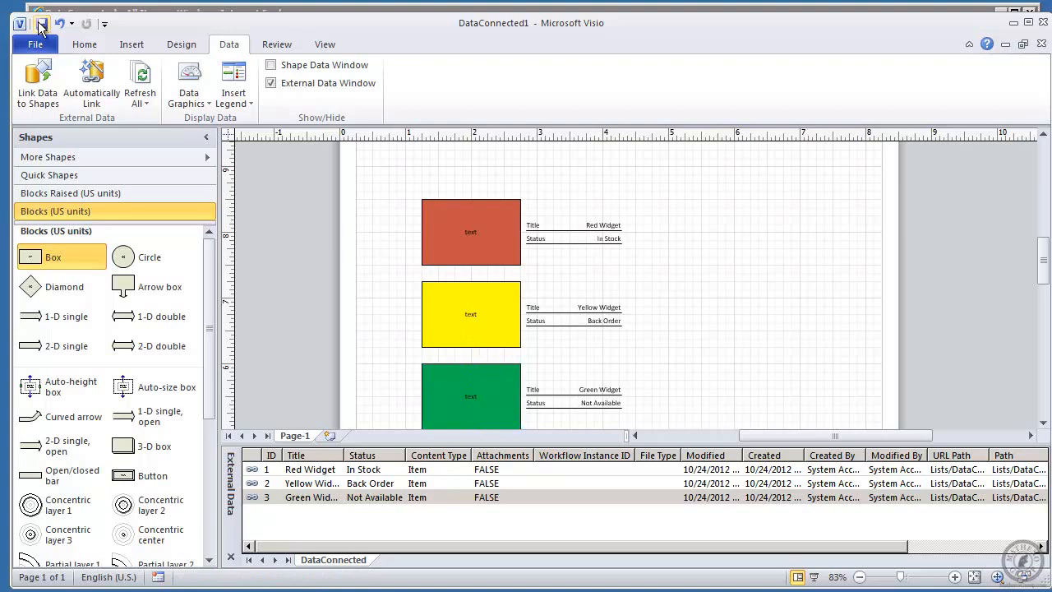
Step: Review the Save to SharePoint options for the drawing, including its location and file type, without saving there
{"action": "left_click", "coordinate": [36, 47]}
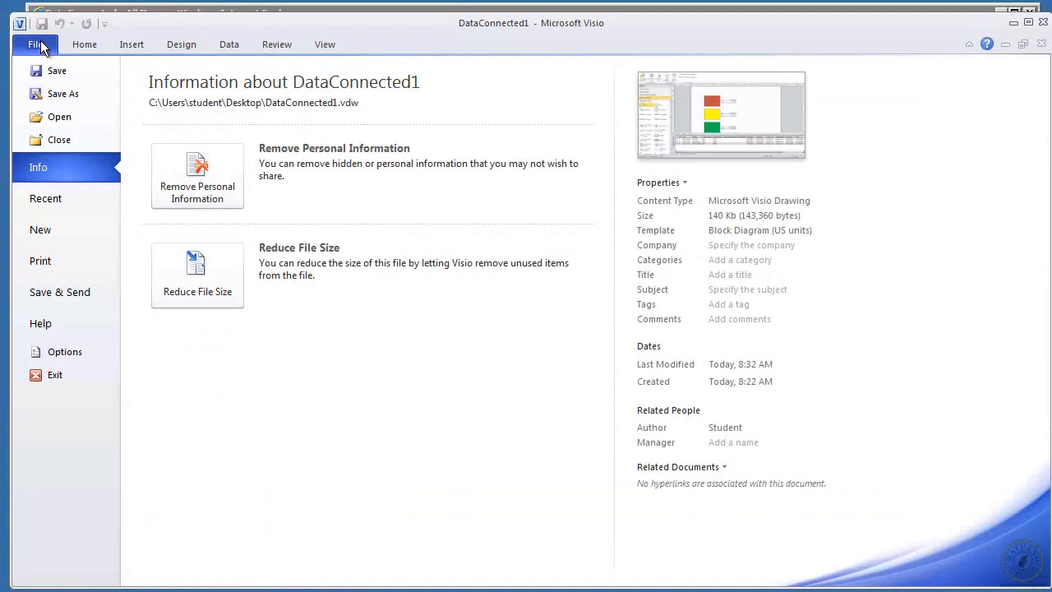
{"action": "left_click", "coordinate": [42, 46]}
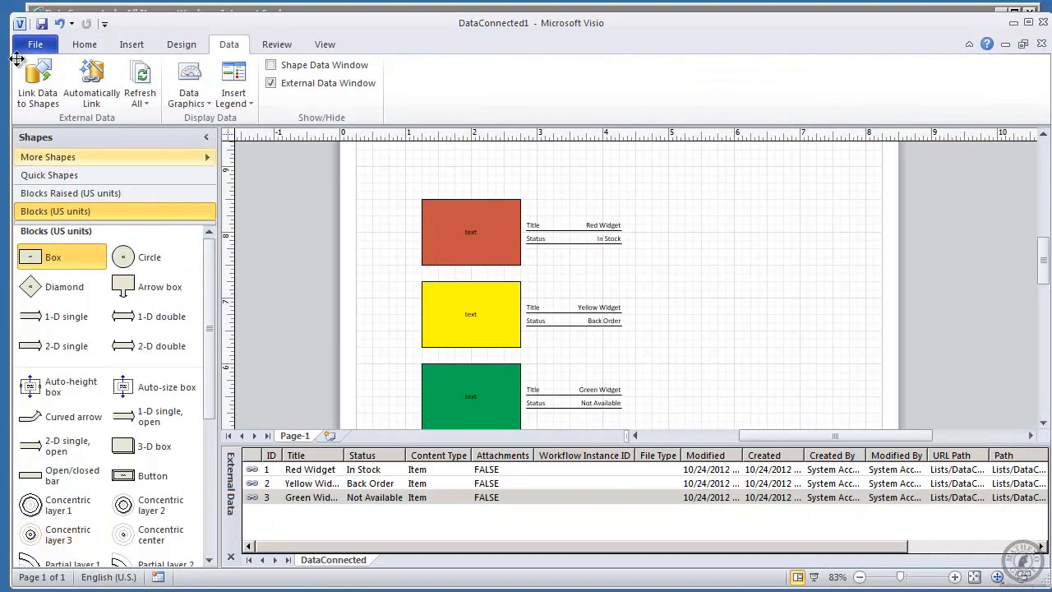
{"action": "left_click", "coordinate": [41, 46]}
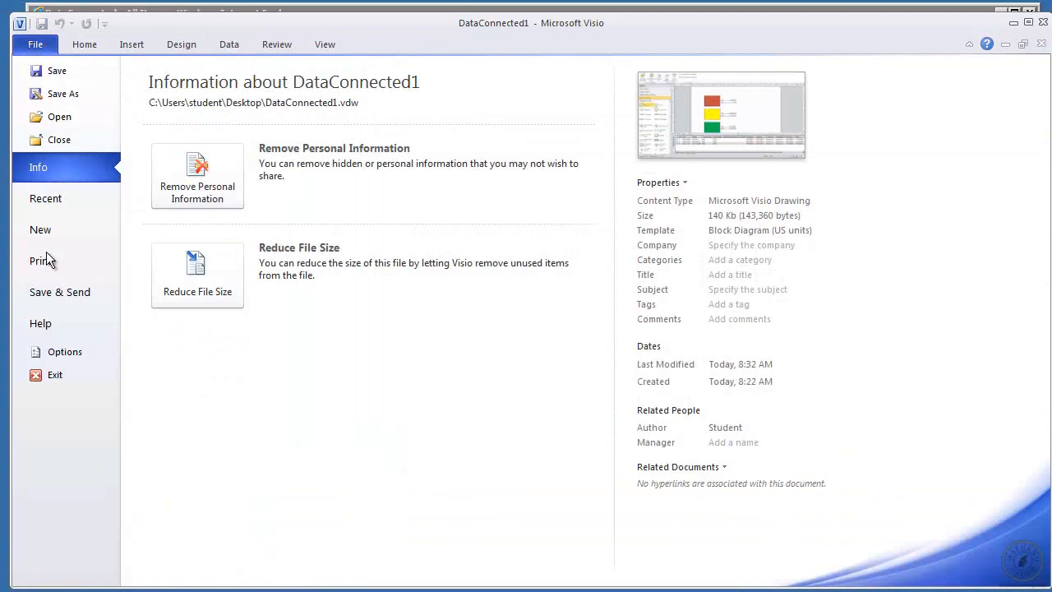
{"action": "left_click", "coordinate": [57, 294]}
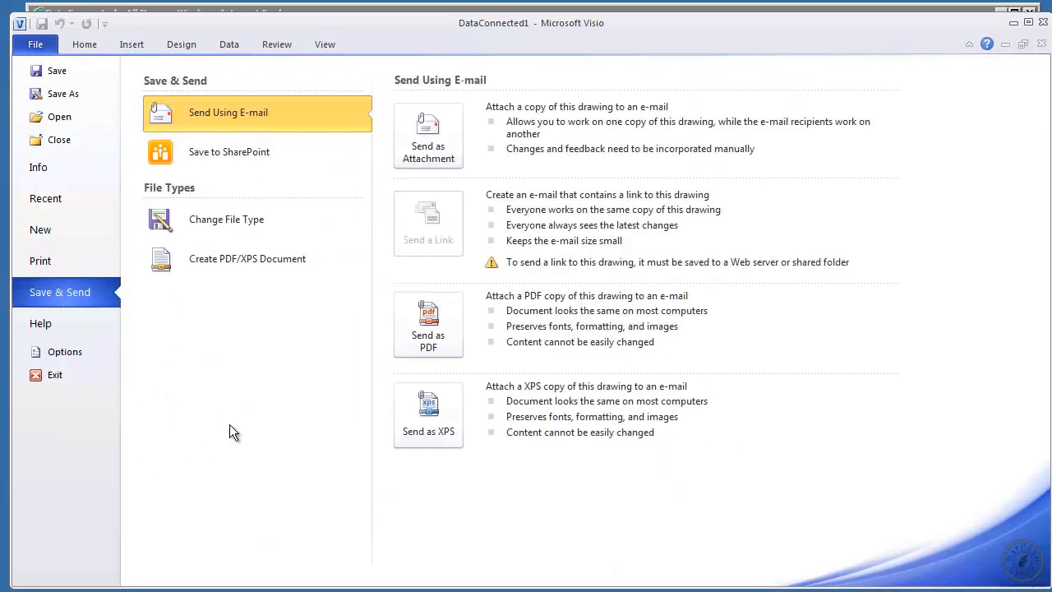
{"action": "left_click", "coordinate": [205, 161]}
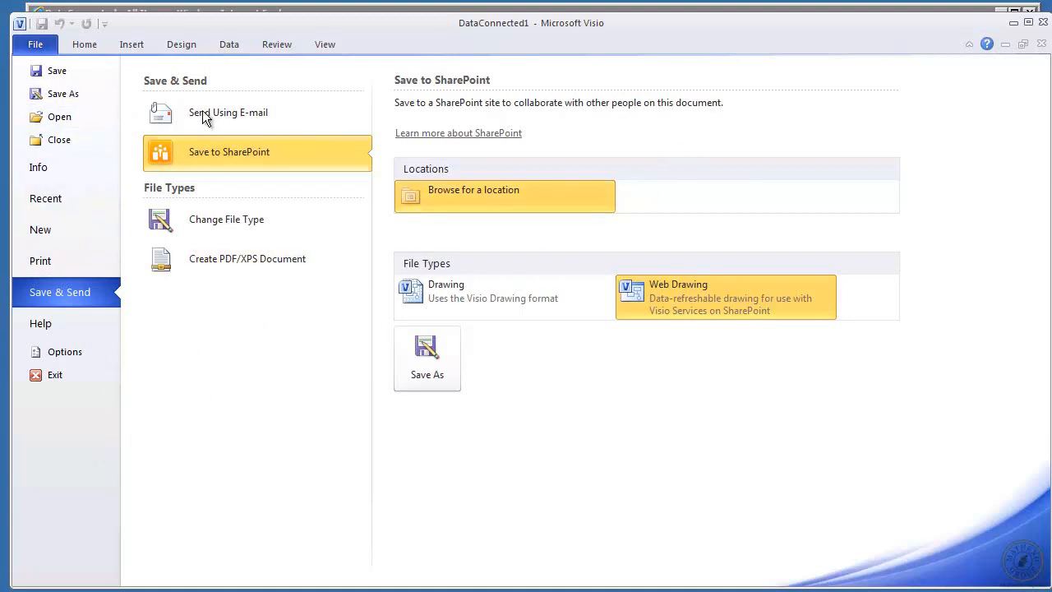
{"action": "left_click", "coordinate": [90, 47]}
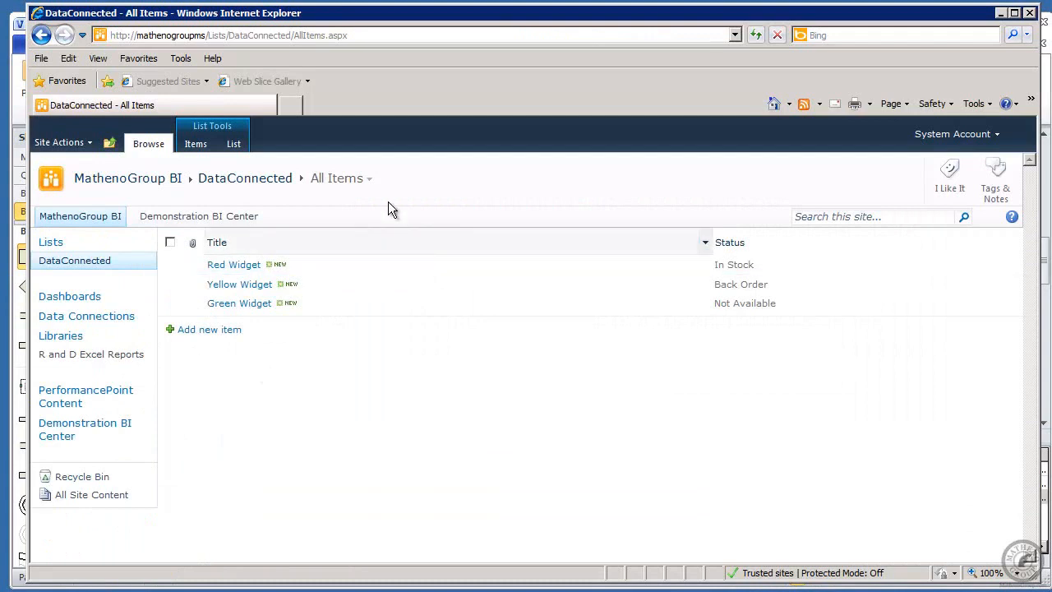
Step: Switch to the SharePoint site in Internet Explorer and upload the DataConnected1 web drawing from the Desktop to the Documents library
{"action": "left_click", "coordinate": [60, 340]}
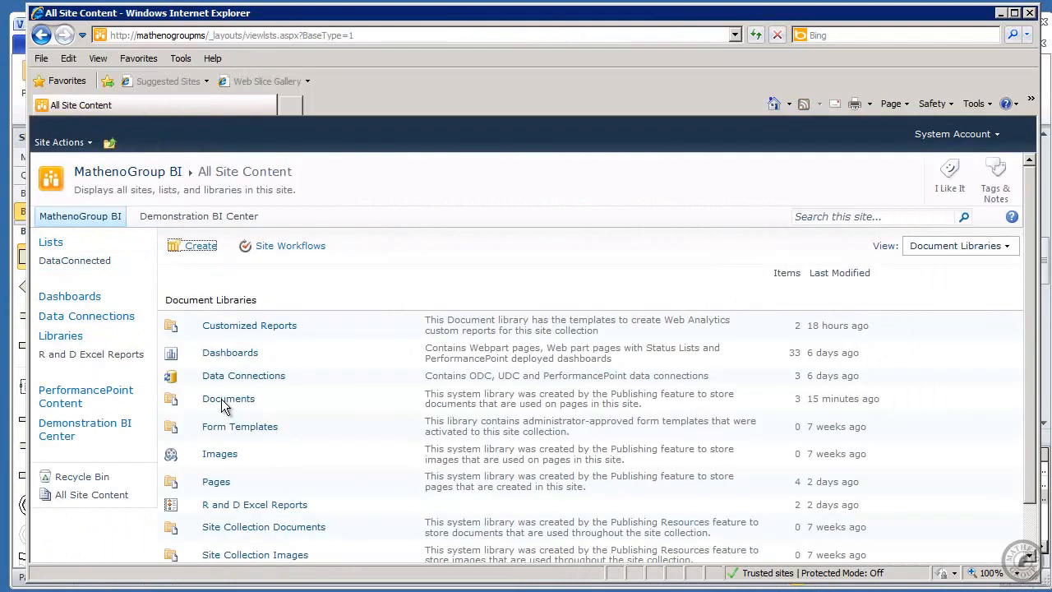
{"action": "left_click", "coordinate": [224, 402]}
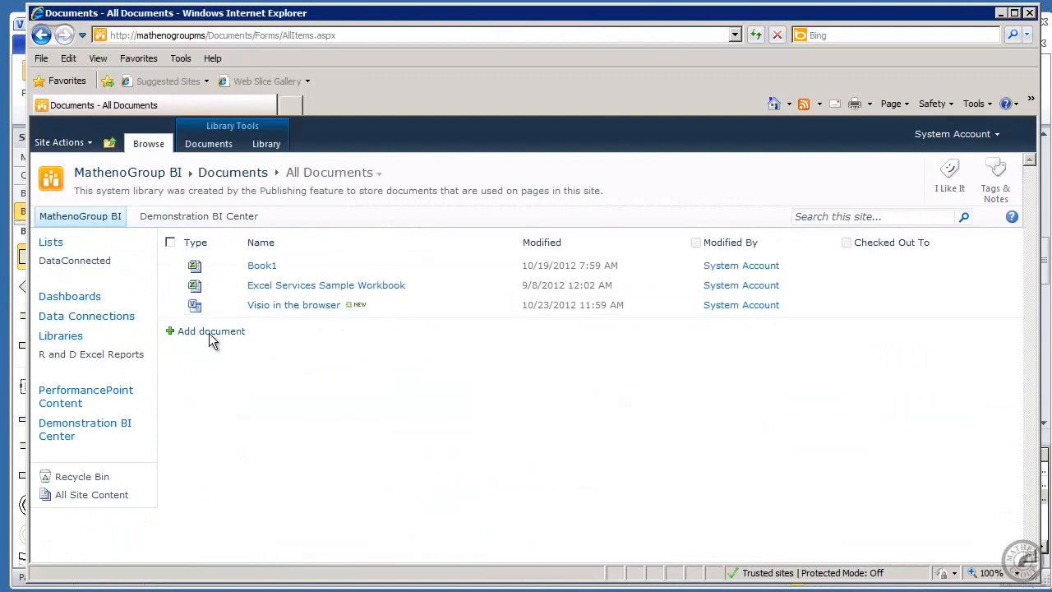
{"action": "left_click", "coordinate": [207, 333]}
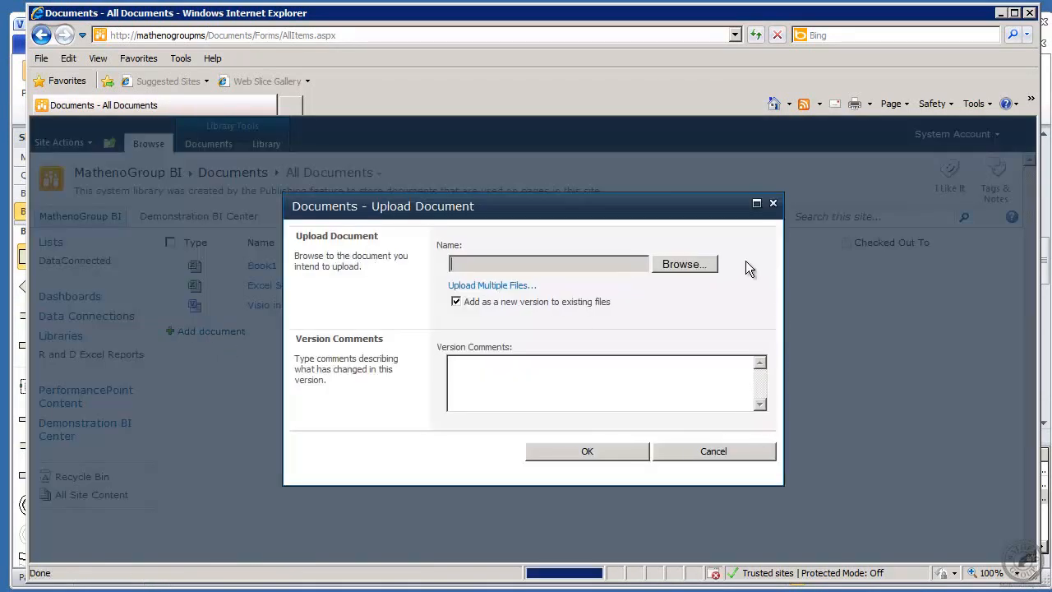
{"action": "left_click", "coordinate": [690, 263]}
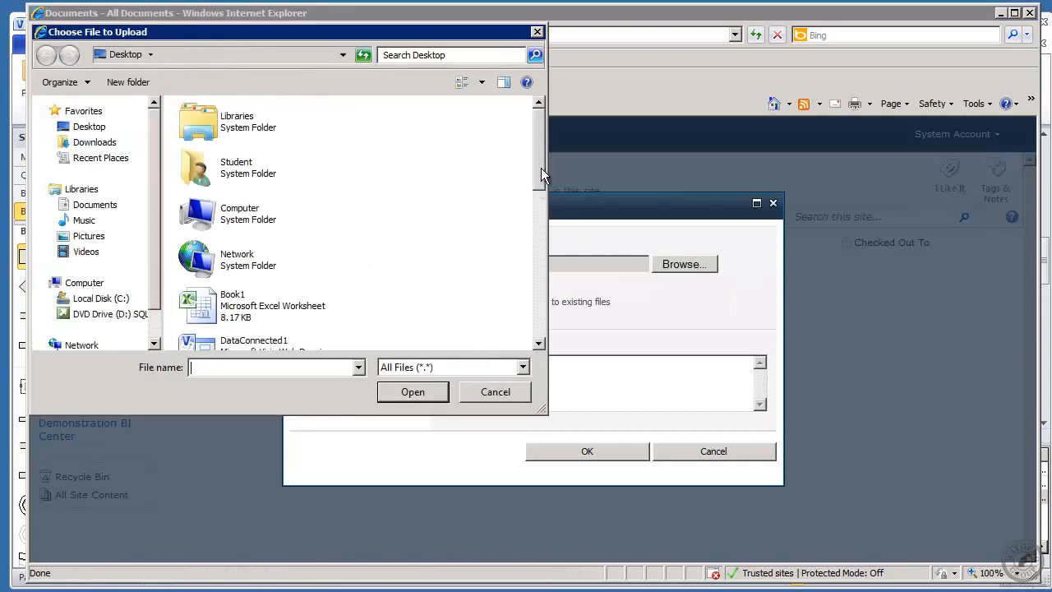
{"action": "left_click_drag", "start_coordinate": [541, 168], "coordinate": [539, 187]}
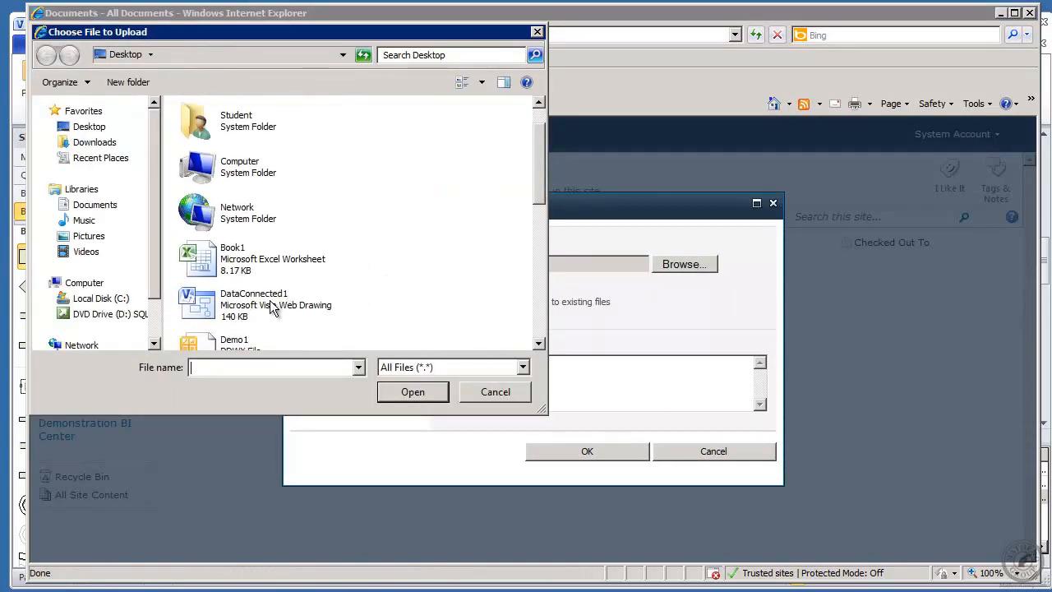
{"action": "double_click", "coordinate": [204, 302]}
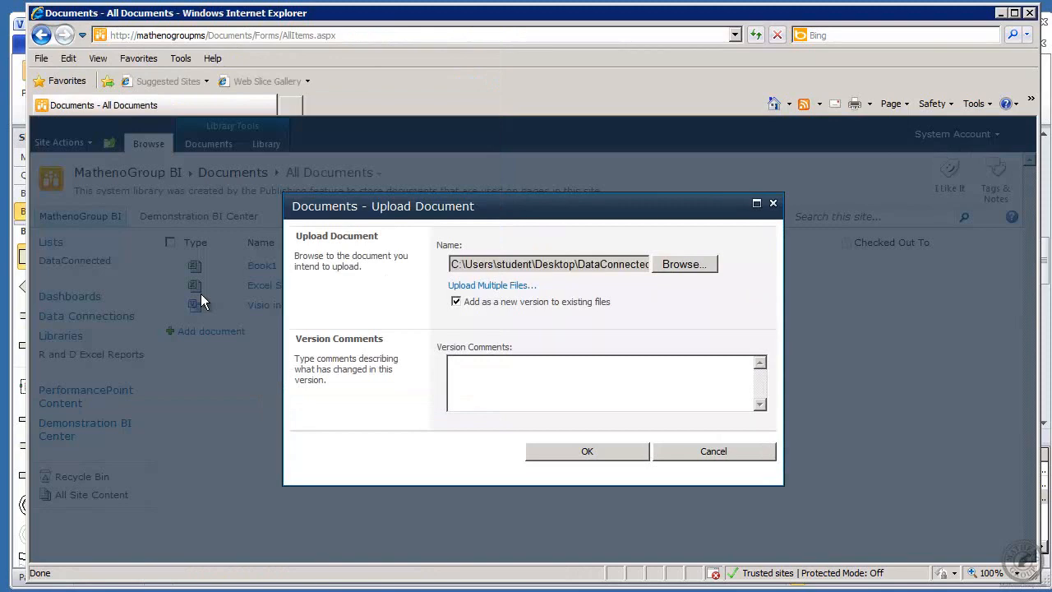
{"action": "left_click", "coordinate": [610, 449]}
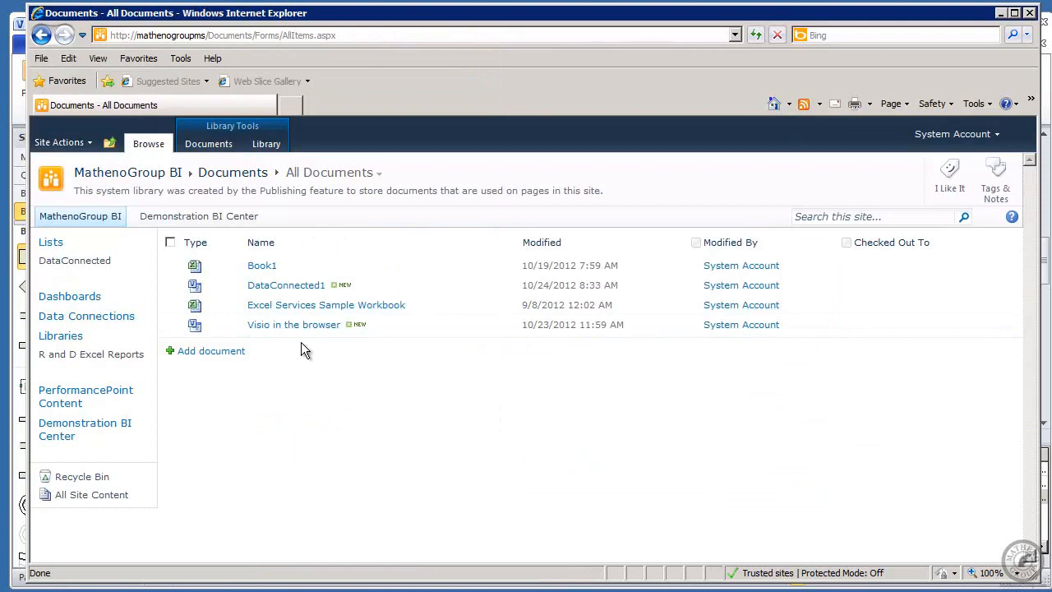
Step: Open DataConnected1 from the Documents library, enable data refresh for this session, and select the red and yellow widget shapes to check them
{"action": "left_click", "coordinate": [283, 284]}
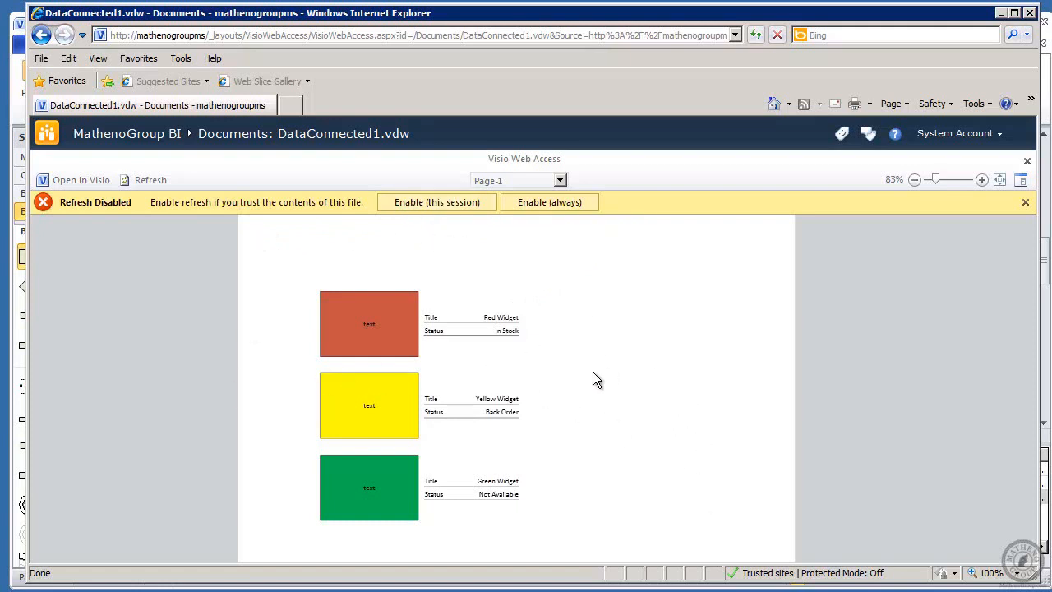
{"action": "left_click", "coordinate": [459, 204]}
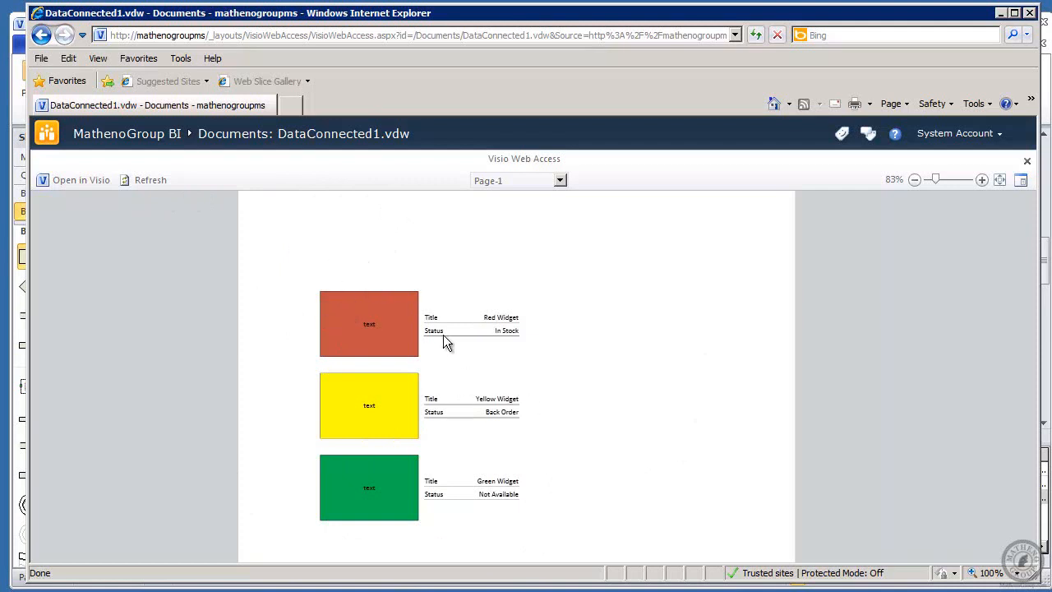
{"action": "left_click", "coordinate": [389, 319]}
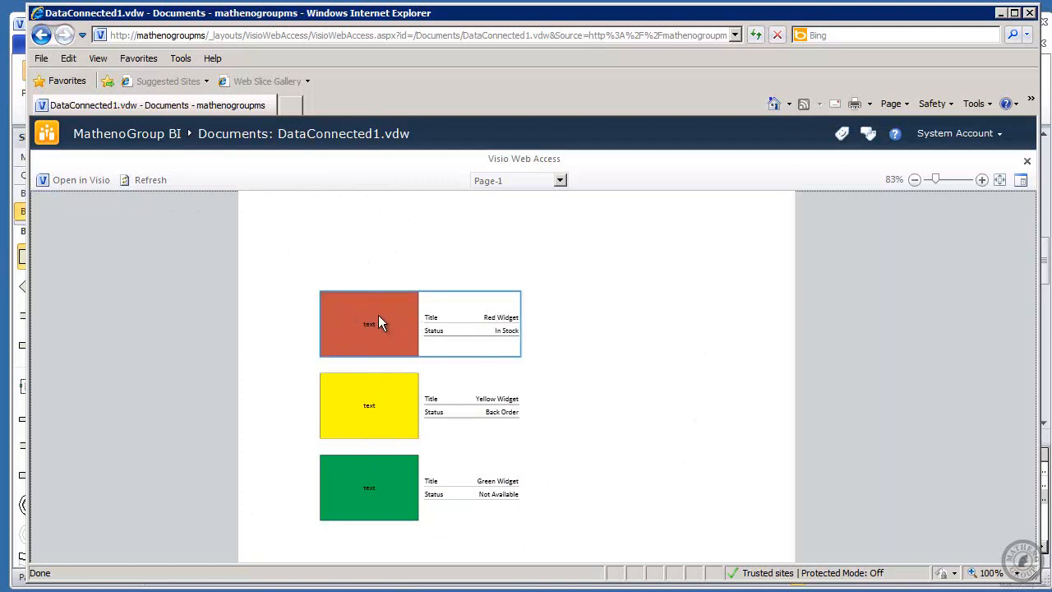
{"action": "left_click", "coordinate": [514, 407]}
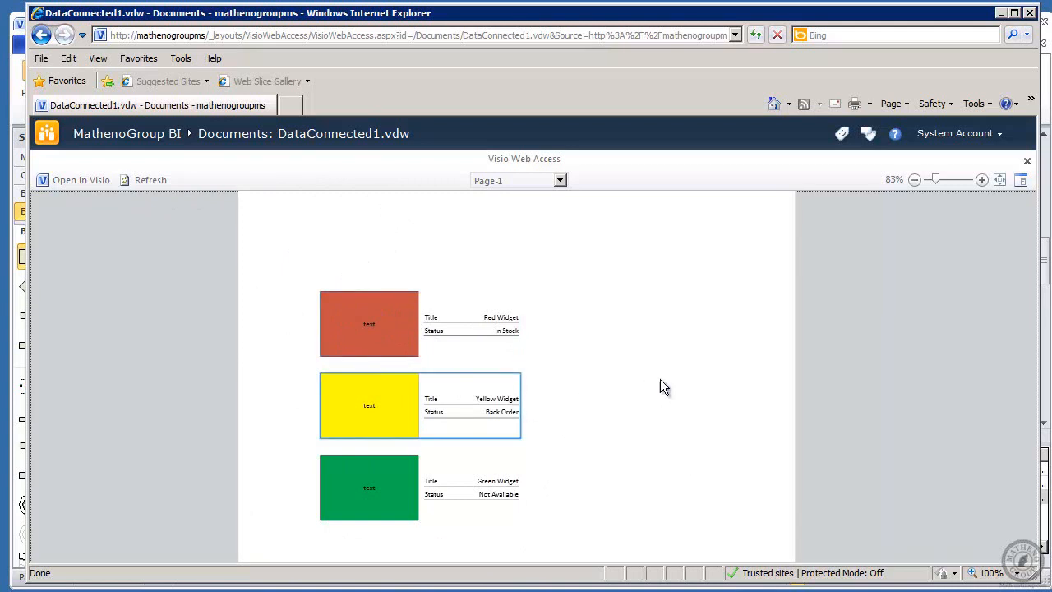